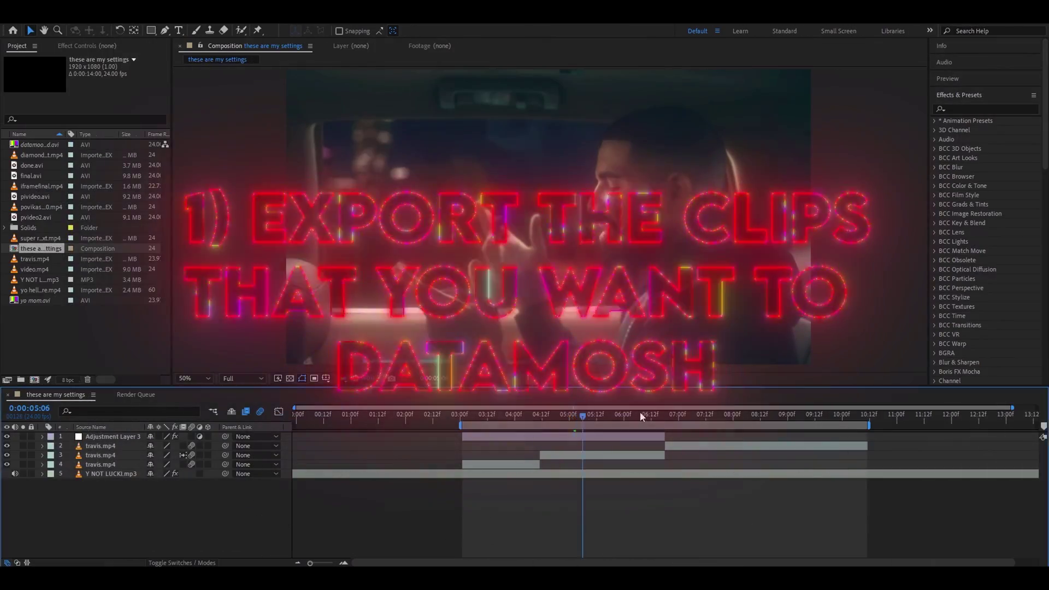
- Preview 0:00:05:20–0:00:06:06, then inspect Adjustment Layer 3's Deep Glow (Radius 500, Exposure 0.15, Screen)
{"action": "left_click", "coordinate": [615, 421]}
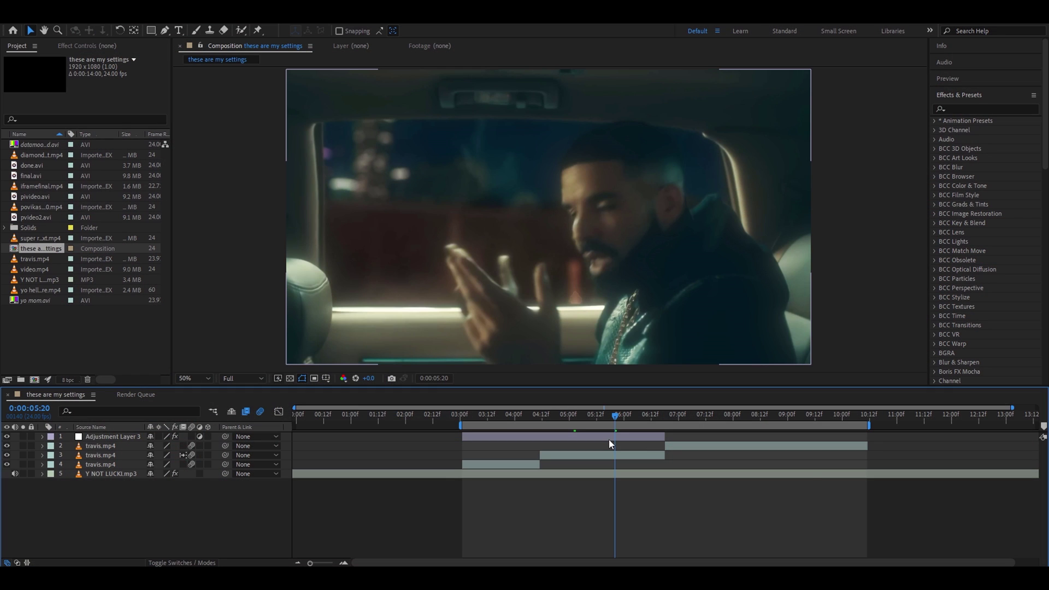
{"action": "mouse_move", "coordinate": [614, 415]}
{"action": "left_mouse_down"}
{"action": "mouse_move", "coordinate": [640, 415]}
{"action": "mouse_move", "coordinate": [487, 431]}
{"action": "left_mouse_up"}
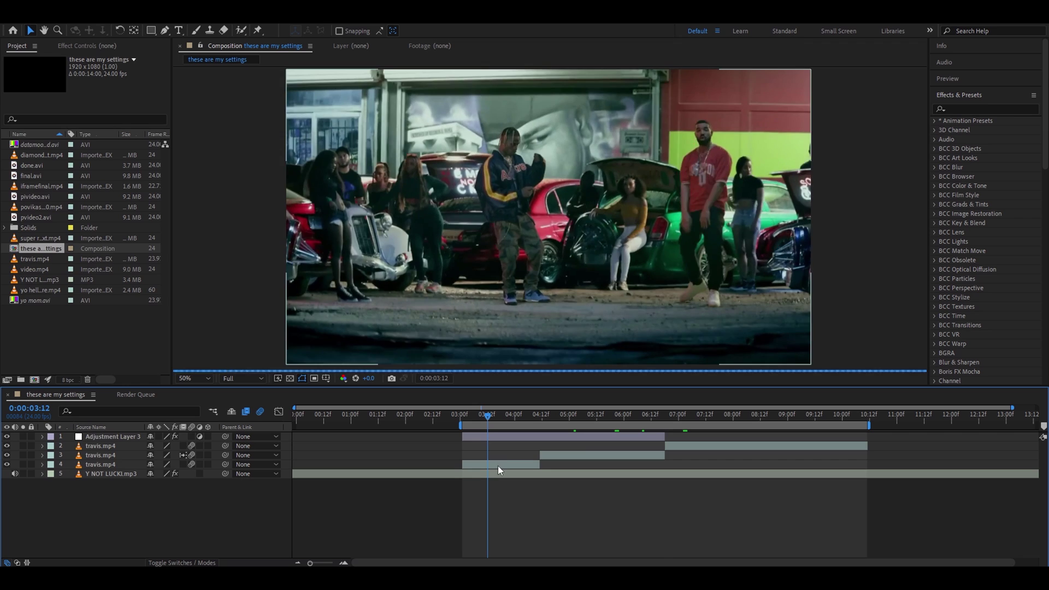
{"action": "left_click", "coordinate": [497, 465]}
{"action": "left_click", "coordinate": [497, 435]}
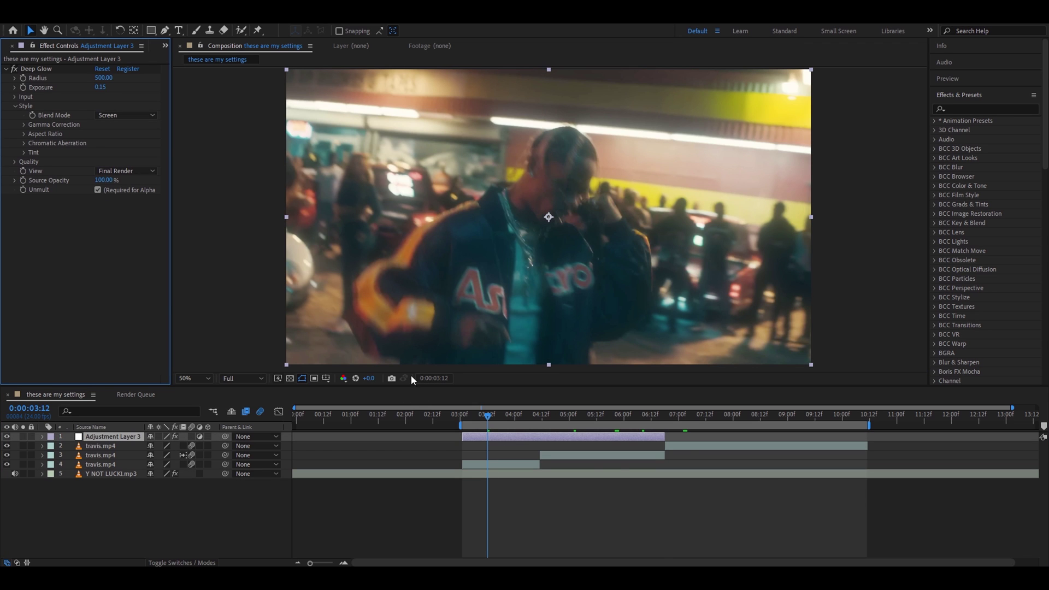
{"action": "left_click", "coordinate": [42, 70]}
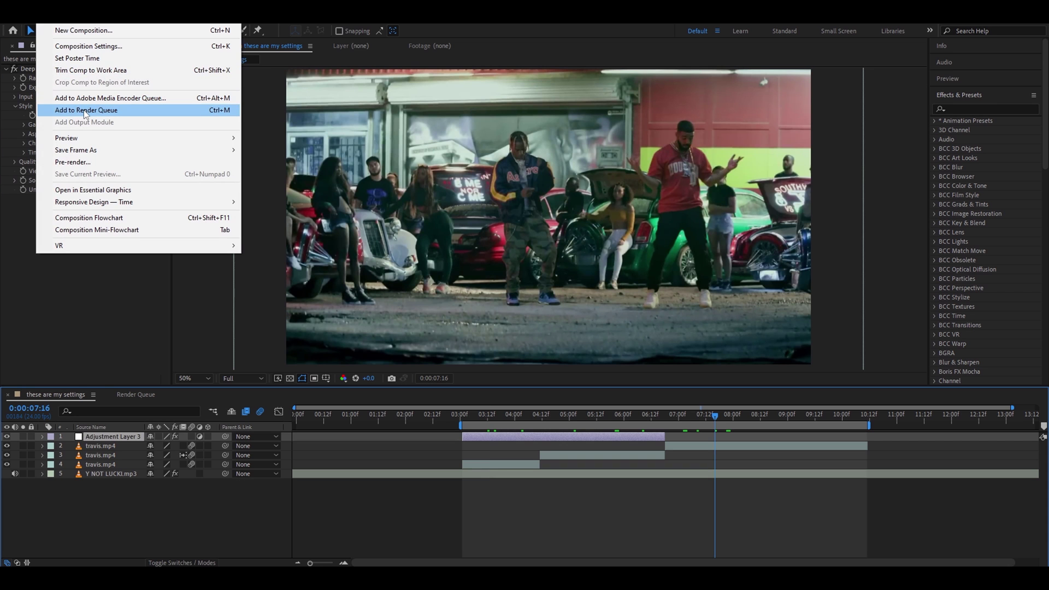
- Queue the composition with a QuickTime output module and name the output file 'datamosh'
{"action": "left_click", "coordinate": [85, 108]}
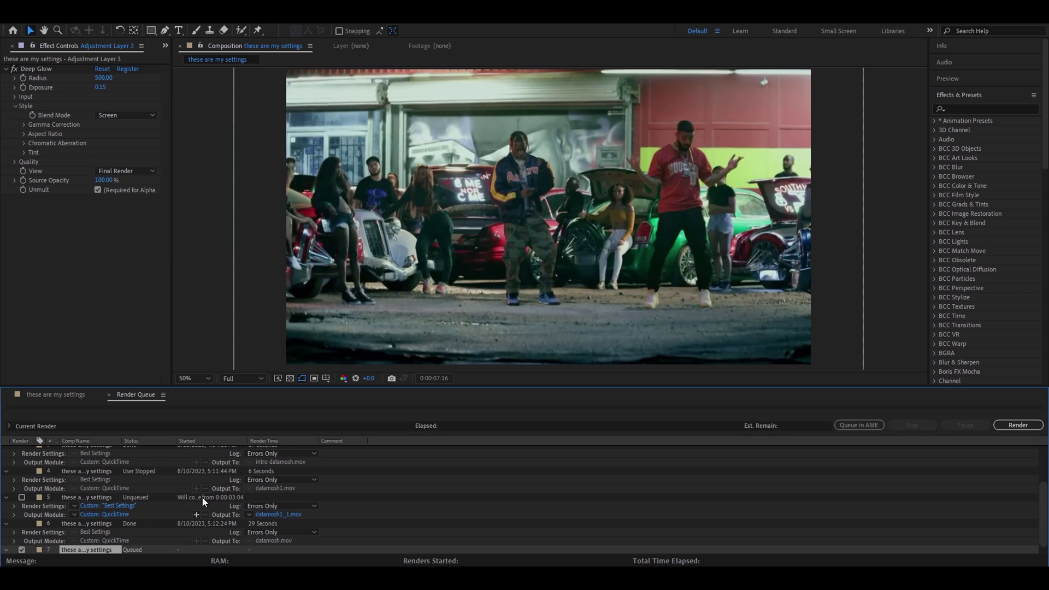
{"action": "scroll", "coordinate": [201, 497], "scroll_direction": "down", "scroll_amount": 2}
{"action": "left_click", "coordinate": [85, 550]}
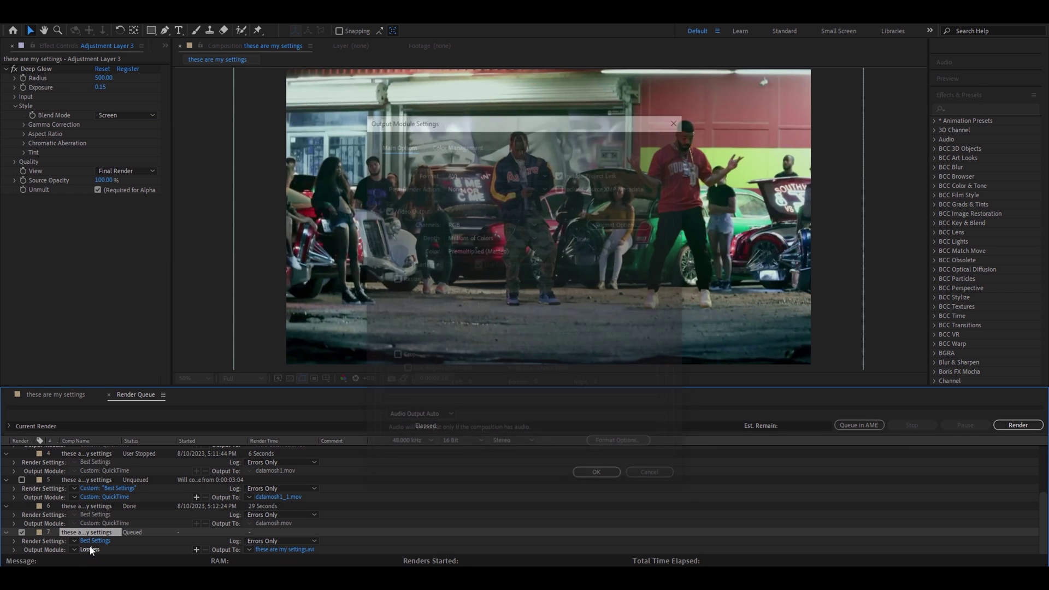
{"action": "left_click", "coordinate": [494, 173]}
{"action": "left_click", "coordinate": [470, 293]}
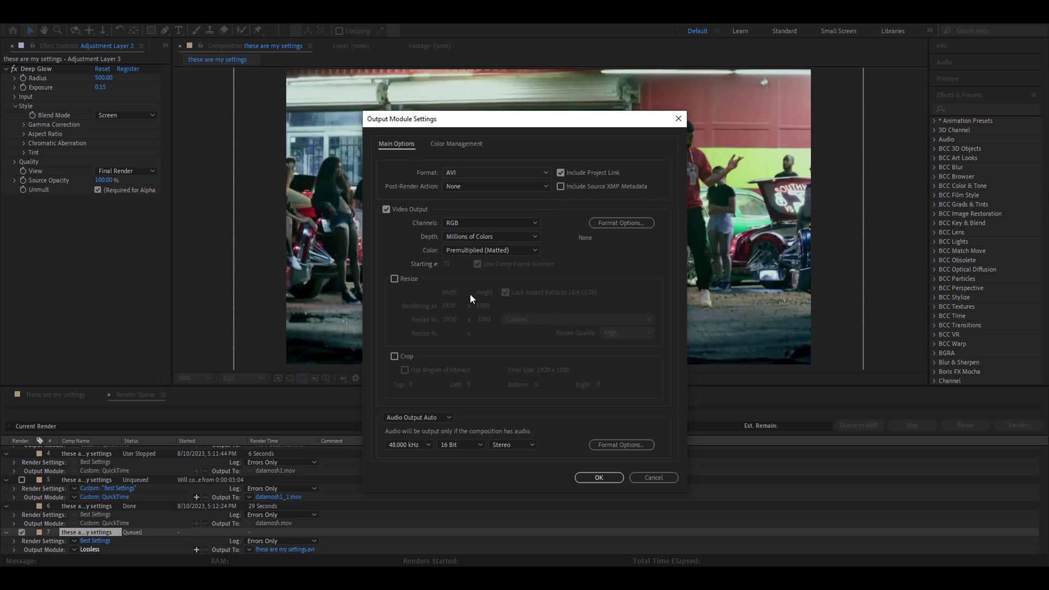
{"action": "left_click", "coordinate": [599, 478]}
{"action": "left_click", "coordinate": [285, 550]}
{"action": "type", "text": "datamosh"}
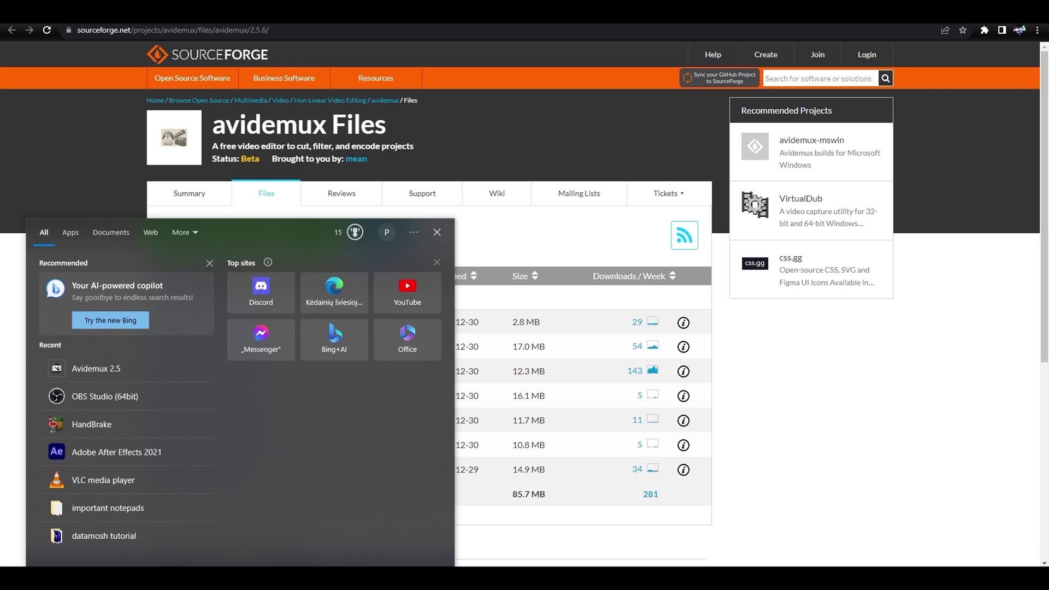
{"action": "left_click", "coordinate": [897, 435]}
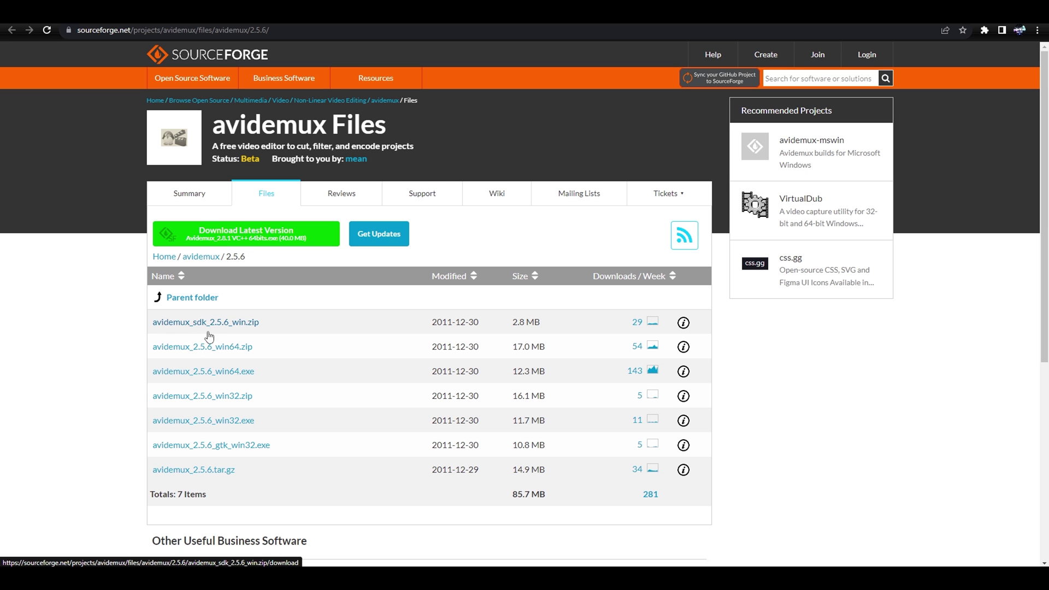
- Launch Avidemux 2.5 from the Start menu search
{"action": "key", "text": "super"}
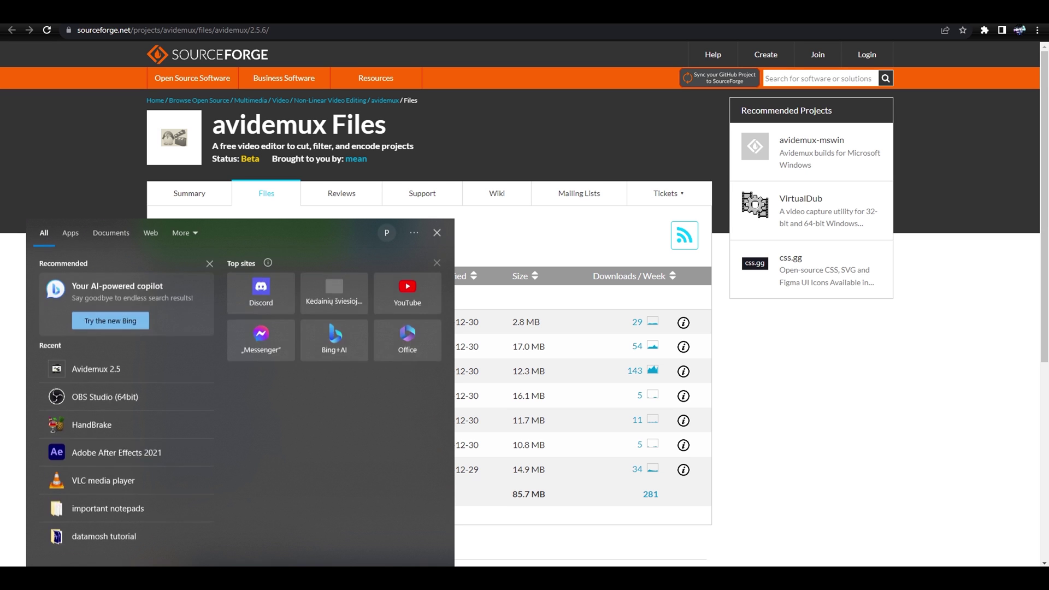
{"action": "type", "text": "avi"}
{"action": "left_click", "coordinate": [131, 288]}
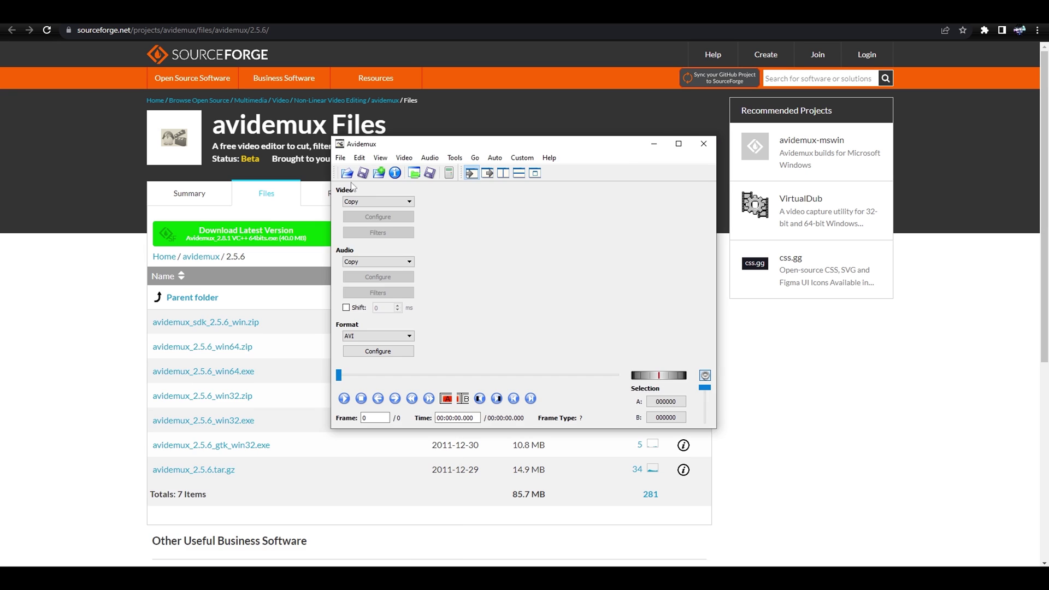
- Open datamosh.mp4, decline H.264 safe mode, and maximise the Avidemux window
{"action": "left_click", "coordinate": [340, 160]}
{"action": "left_click", "coordinate": [355, 169]}
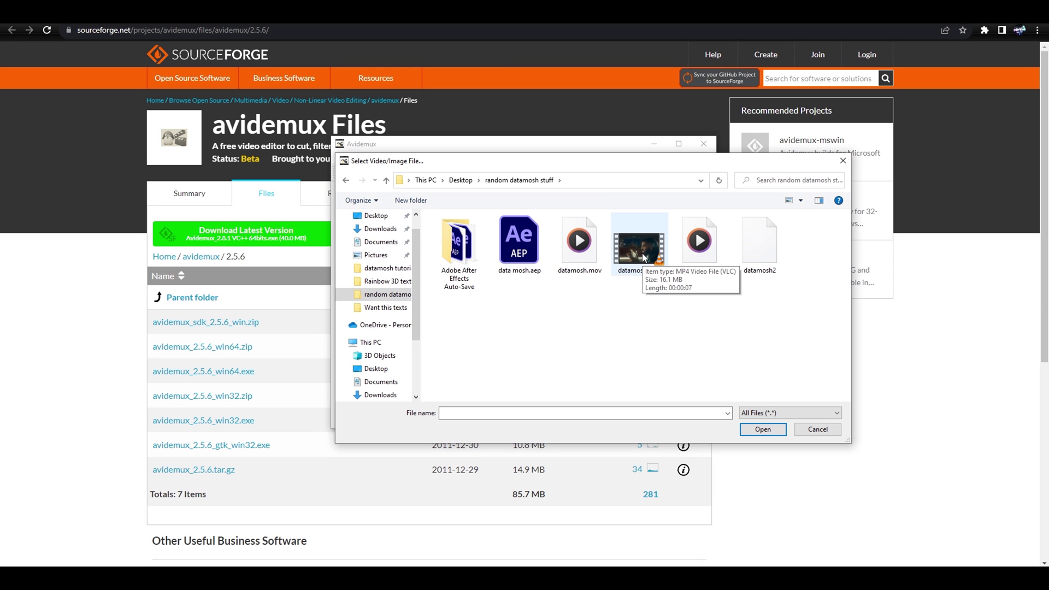
{"action": "double_click", "coordinate": [634, 241]}
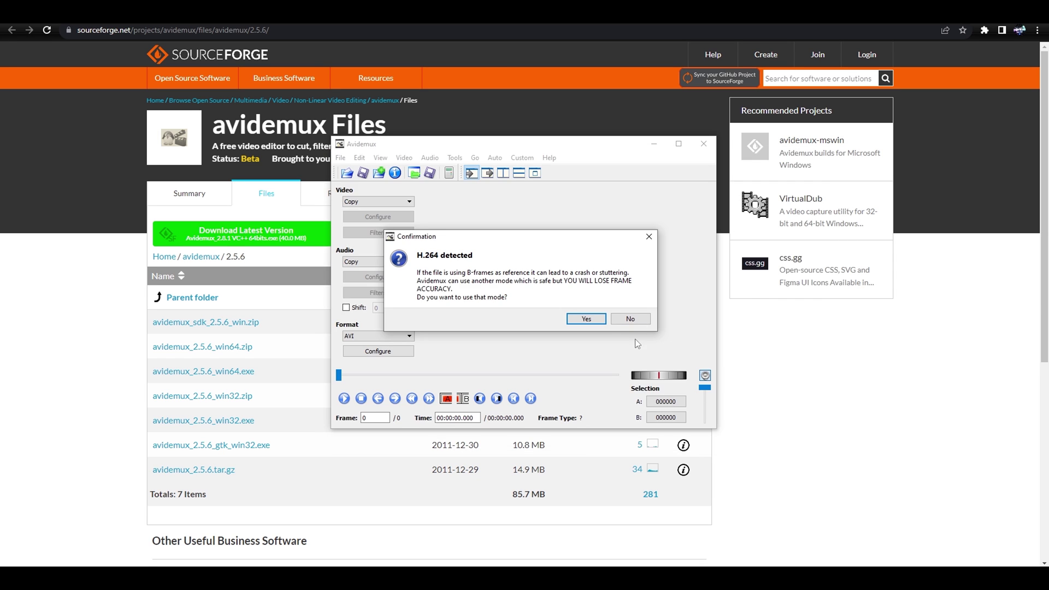
{"action": "left_click", "coordinate": [626, 319]}
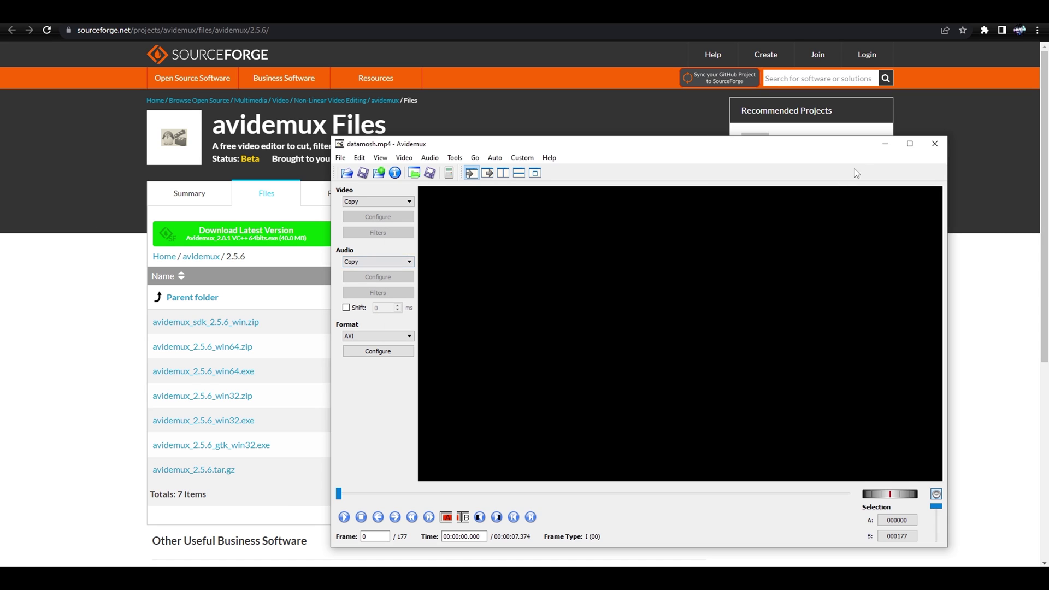
{"action": "key", "text": "super+Up"}
{"action": "left_click", "coordinate": [26, 63]}
- Switch video to MPEG-4 ASP (Xvid) with Maximum I-frame Interval 999999999
{"action": "left_click", "coordinate": [26, 64]}
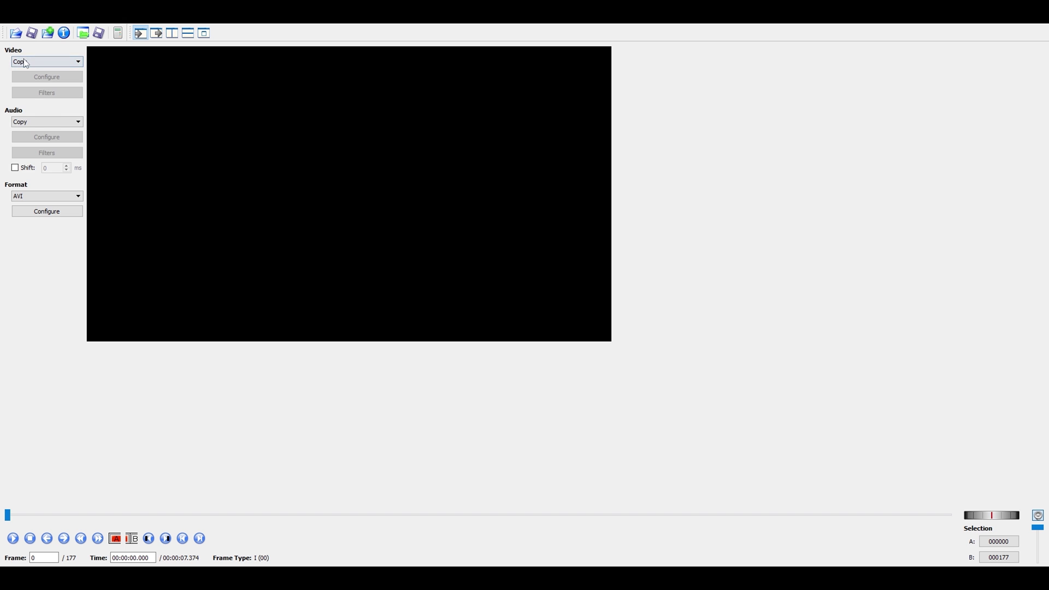
{"action": "left_click", "coordinate": [26, 64]}
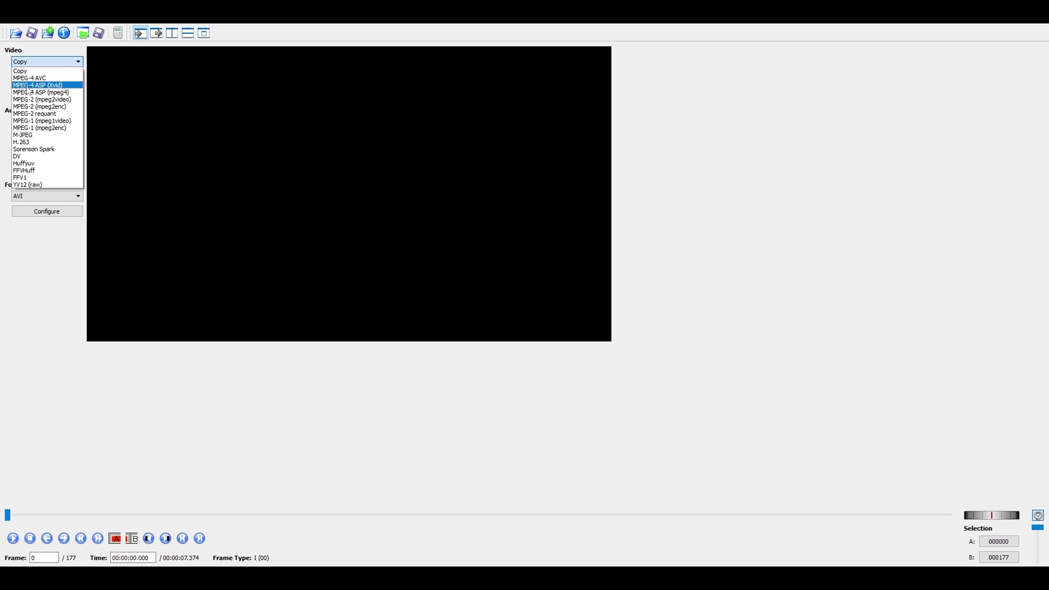
{"action": "left_click", "coordinate": [27, 85]}
{"action": "left_click", "coordinate": [47, 76]}
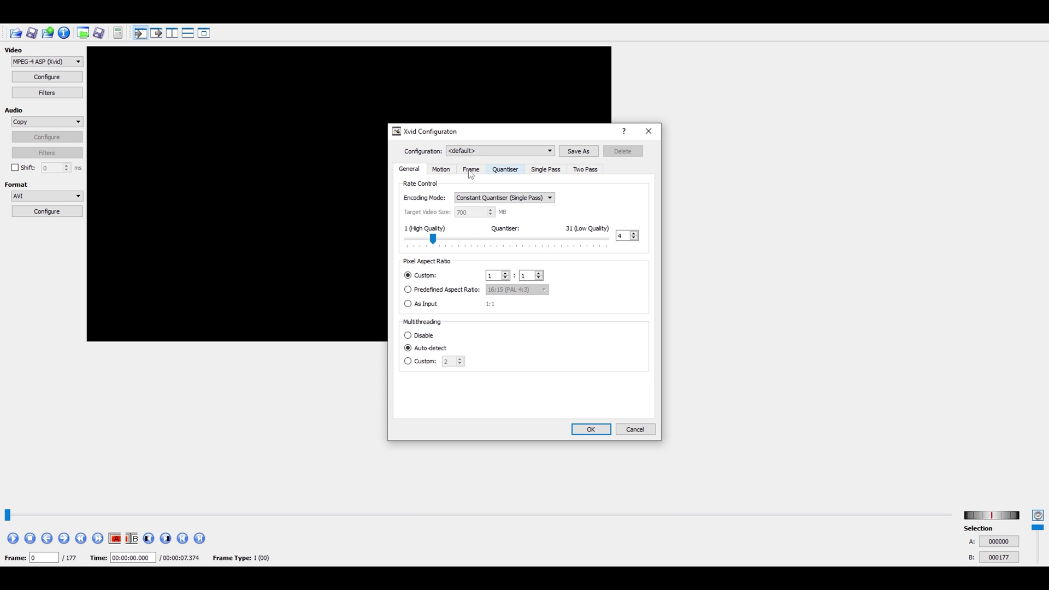
{"action": "left_click", "coordinate": [471, 171]}
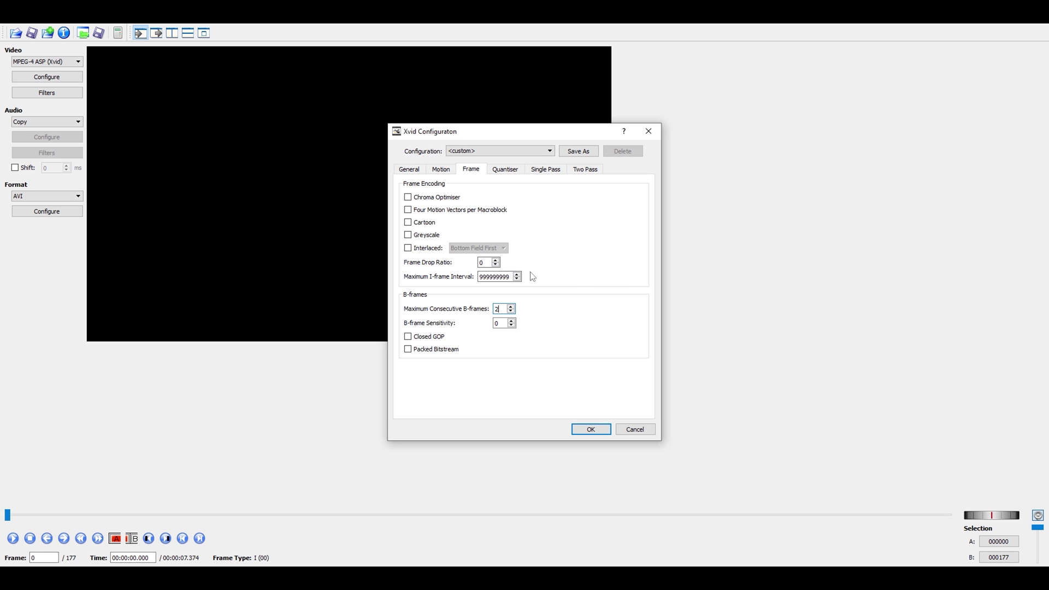
{"action": "key", "text": "Return"}
{"action": "left_click", "coordinate": [32, 120]}
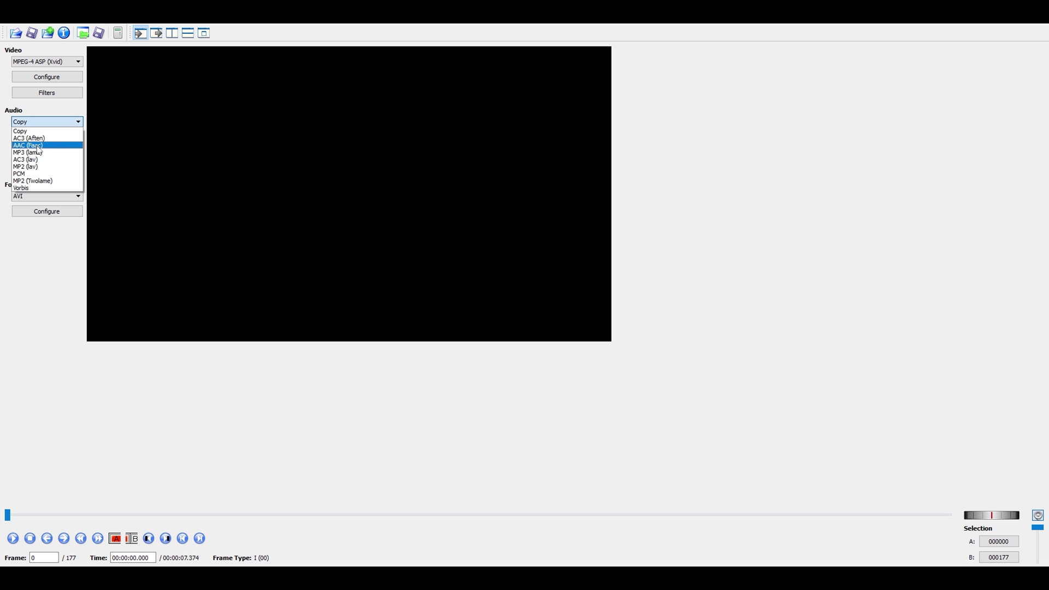
- Keep audio on Copy and save the video as 'datamosh frames'
{"action": "left_click", "coordinate": [44, 126]}
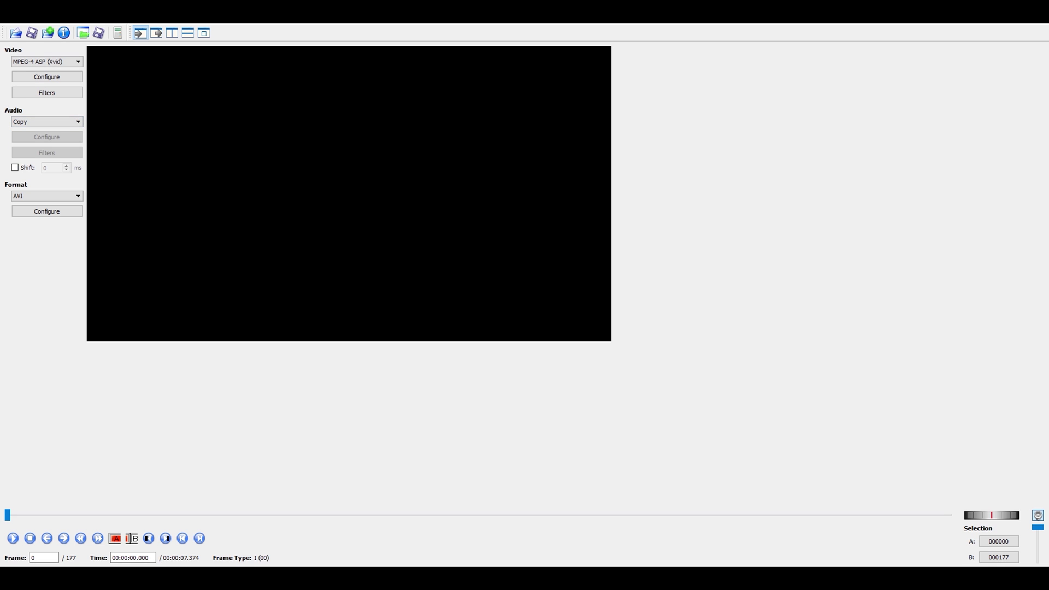
{"action": "left_click", "coordinate": [8, 24]}
{"action": "mouse_move", "coordinate": [82, 54]}
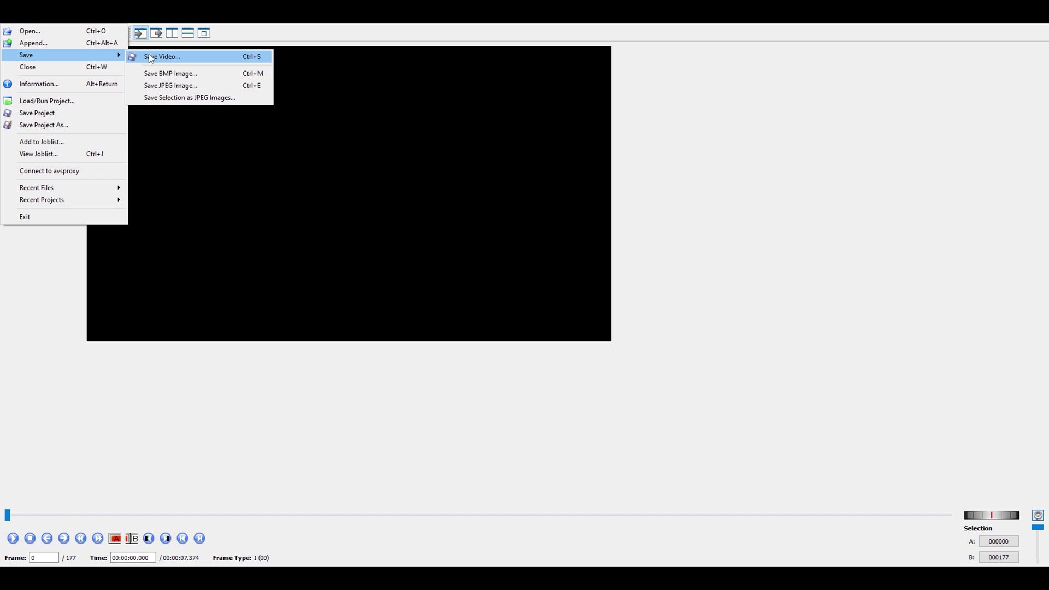
{"action": "left_click", "coordinate": [150, 57]}
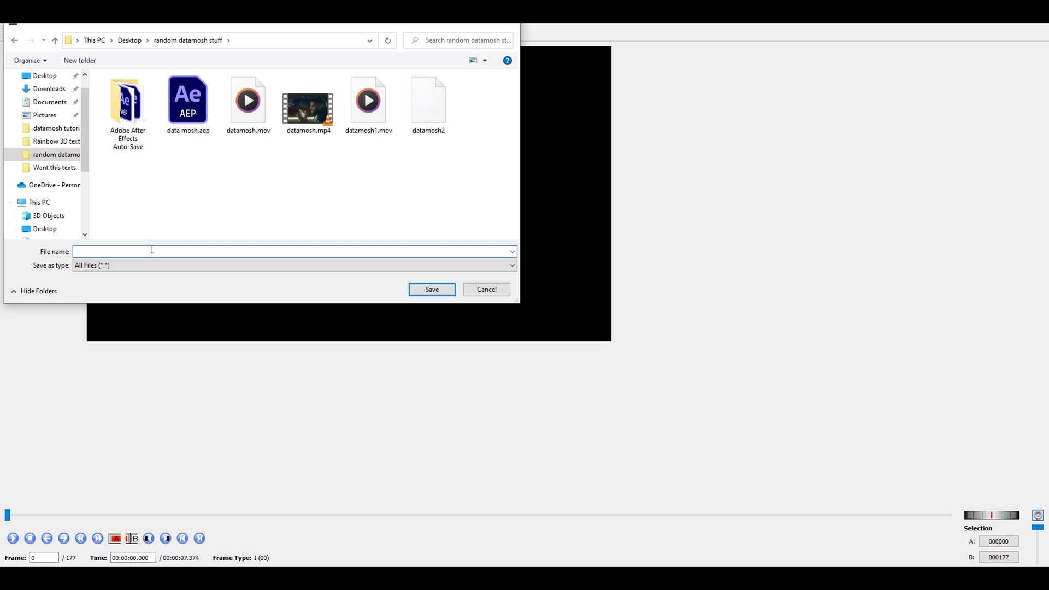
{"action": "type", "text": "datamosh frames"}
{"action": "left_click", "coordinate": [431, 290]}
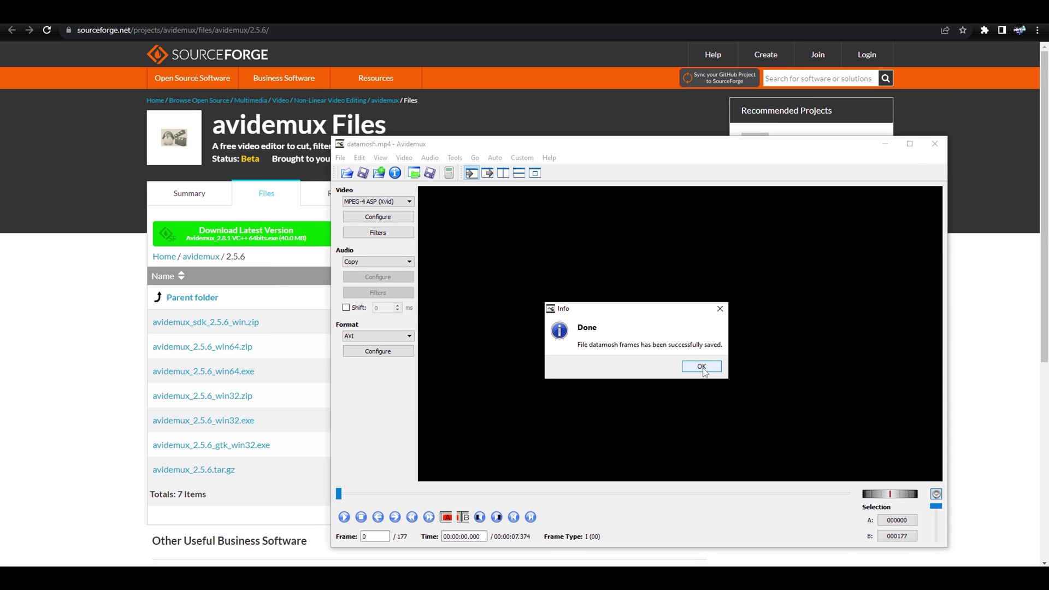
- Dismiss the save confirmation and close datamosh.mp4
{"action": "left_click", "coordinate": [701, 366]}
{"action": "left_click", "coordinate": [340, 158]}
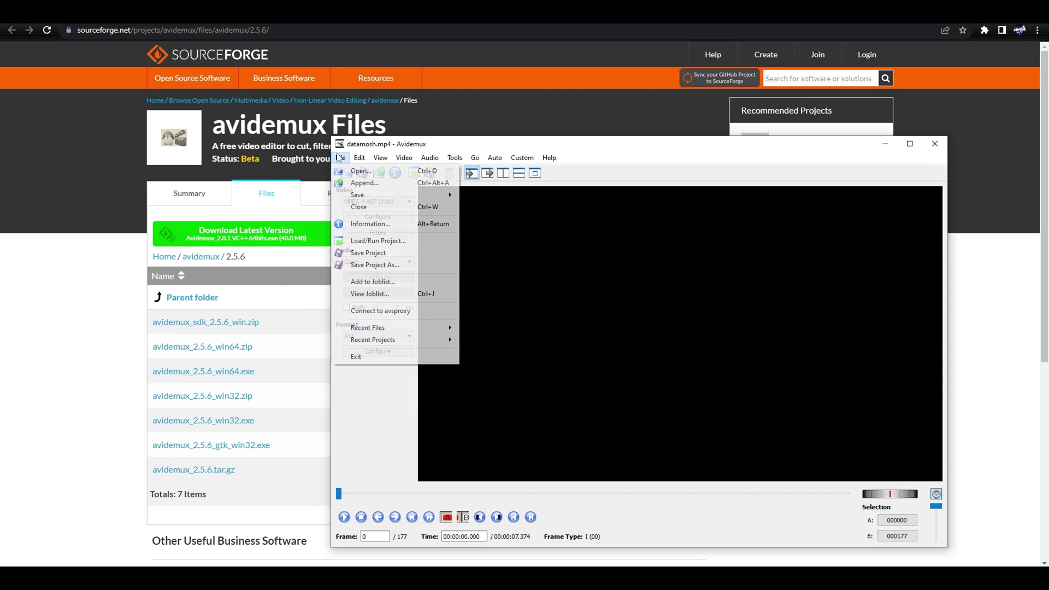
{"action": "left_click", "coordinate": [359, 211]}
- Open the saved 'datamosh frames' file from the random datamosh stuff folder
{"action": "left_click", "coordinate": [340, 158]}
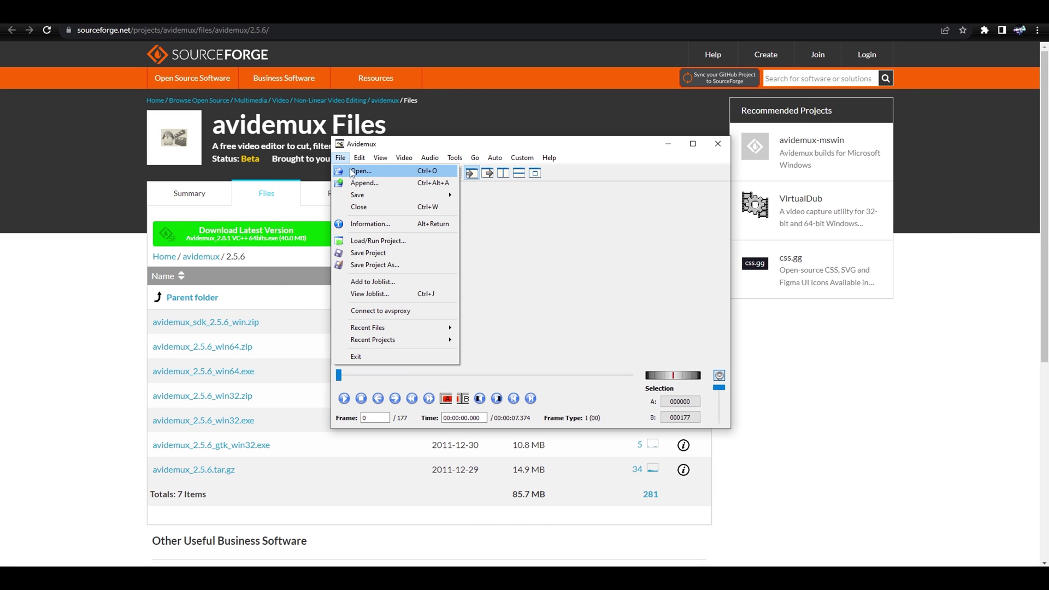
{"action": "left_click", "coordinate": [352, 171]}
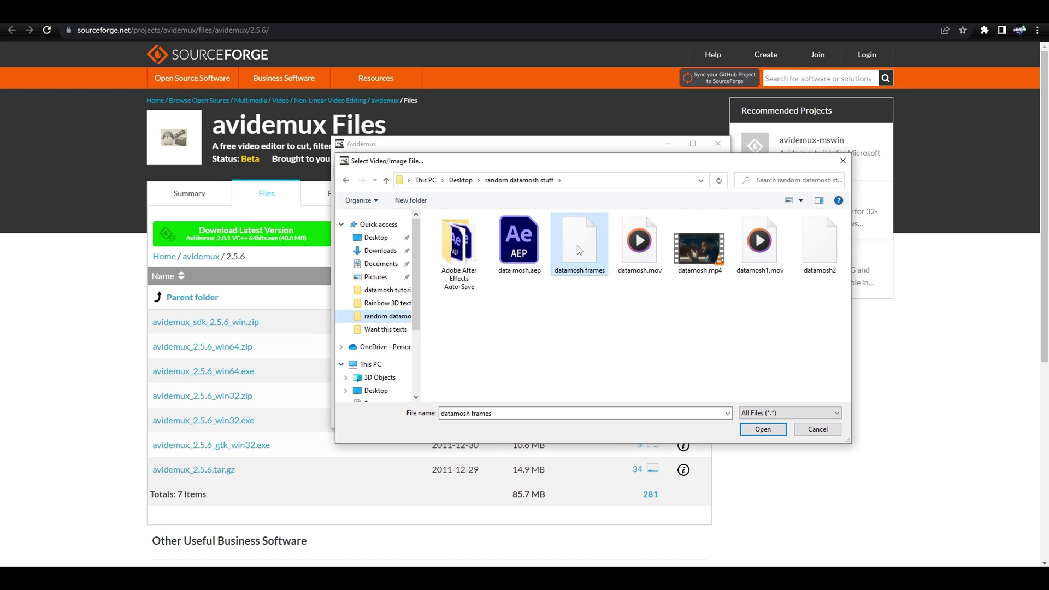
{"action": "double_click", "coordinate": [578, 248]}
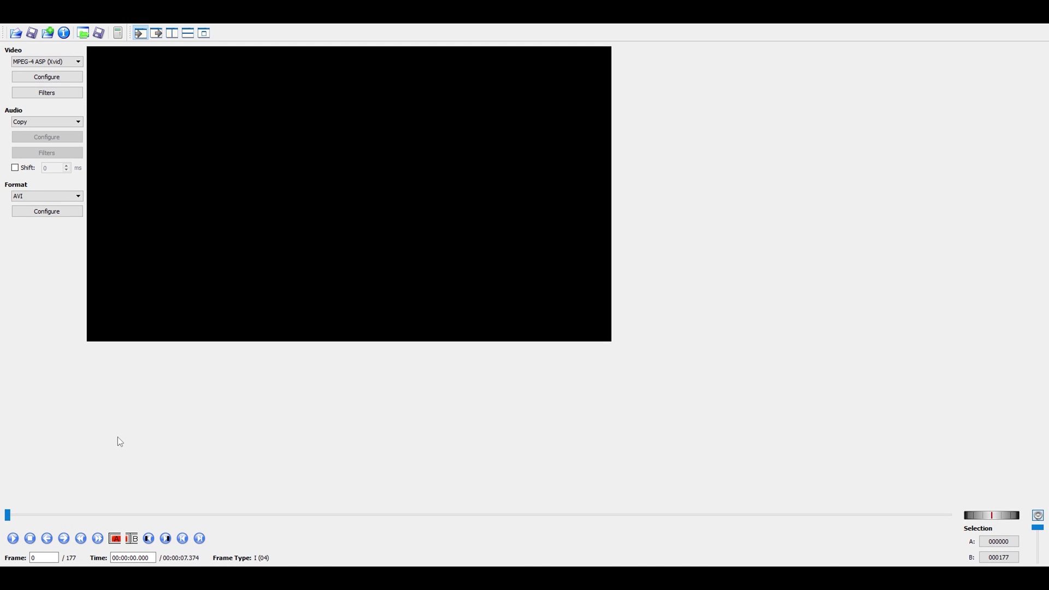
- Step forward a frame, then jump to the I-frame at frame 35
{"action": "key", "text": "Right"}
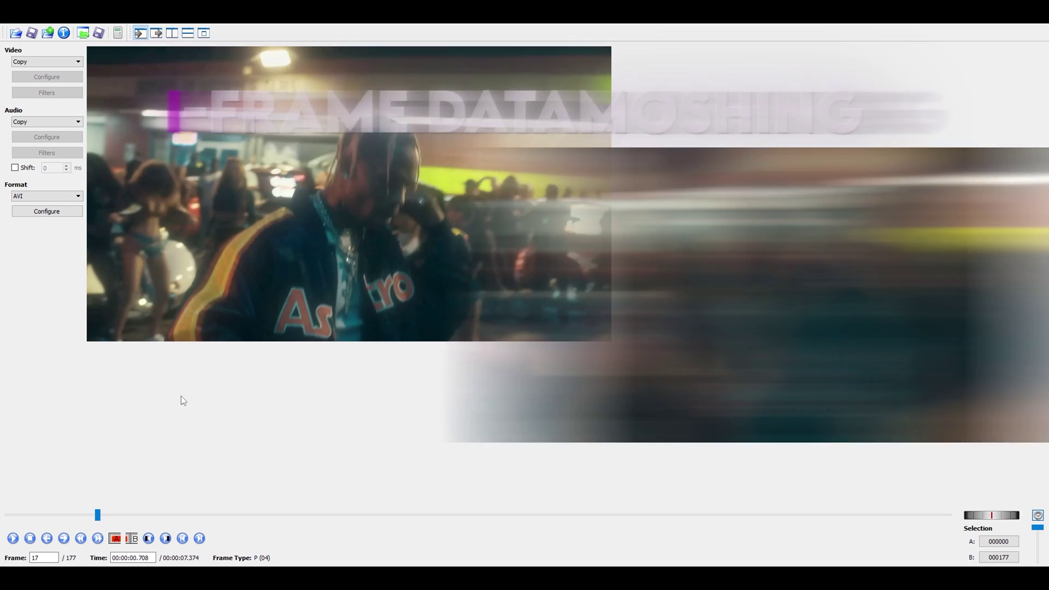
{"action": "key", "text": "Up"}
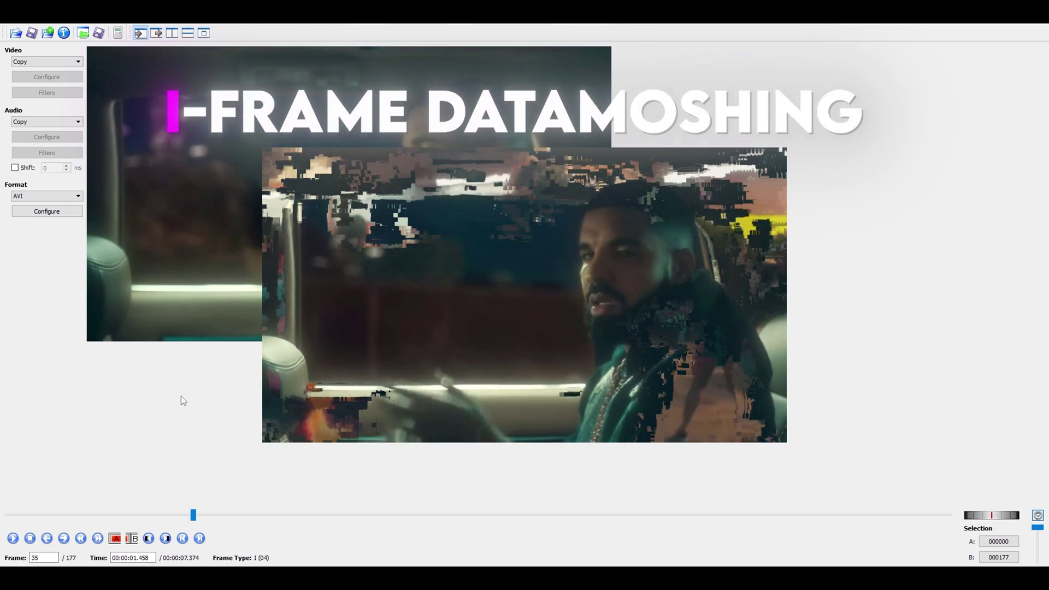
- Play from the start, then paste the copied P-frame repeatedly around frames 26–30
{"action": "key", "text": "Home"}
{"action": "key", "text": "space"}
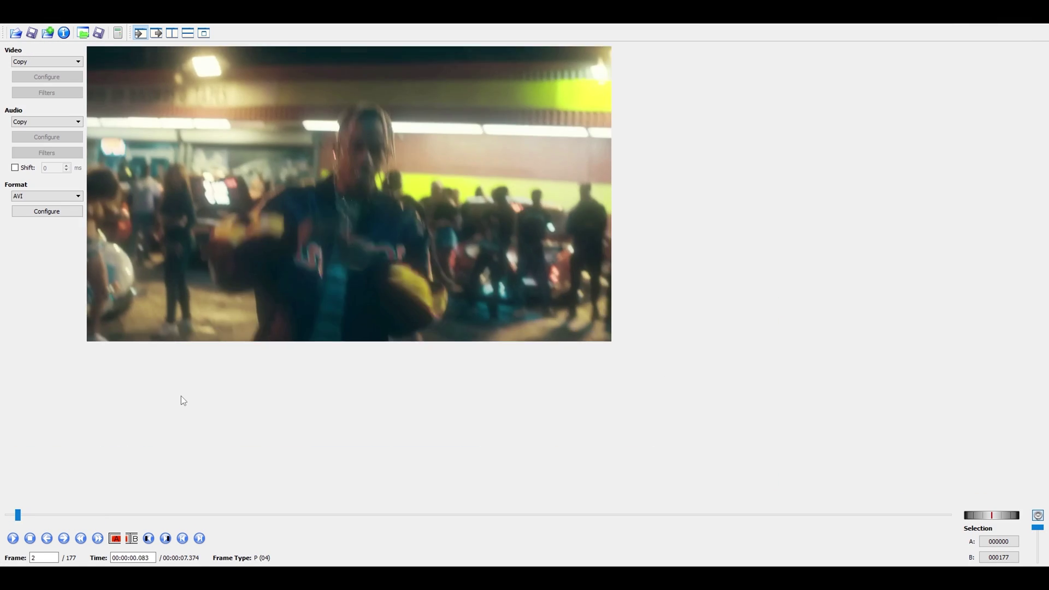
{"action": "key", "text": "Right"}
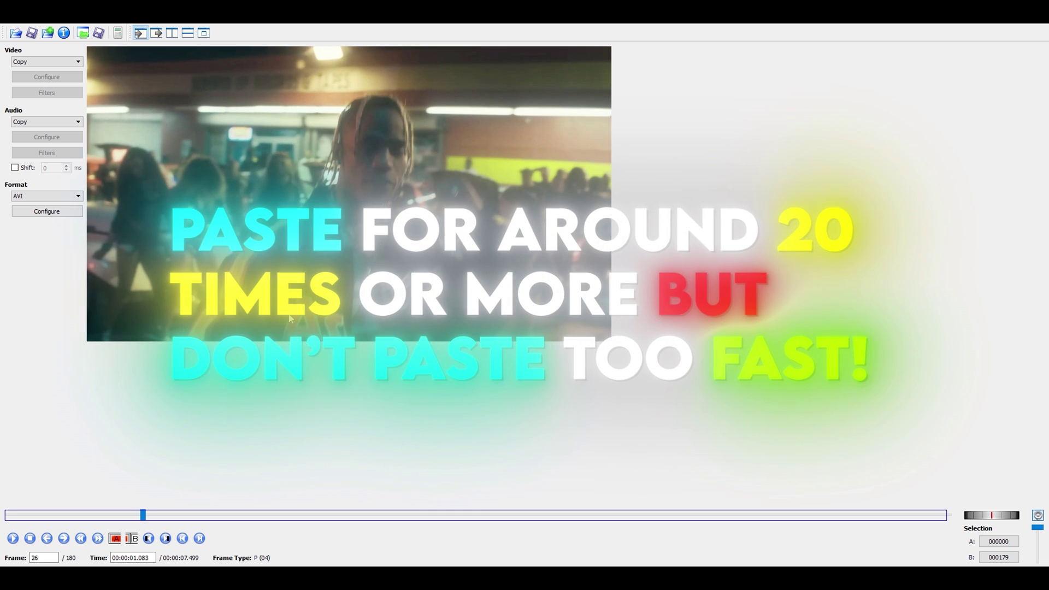
{"action": "key", "text": "Right"}
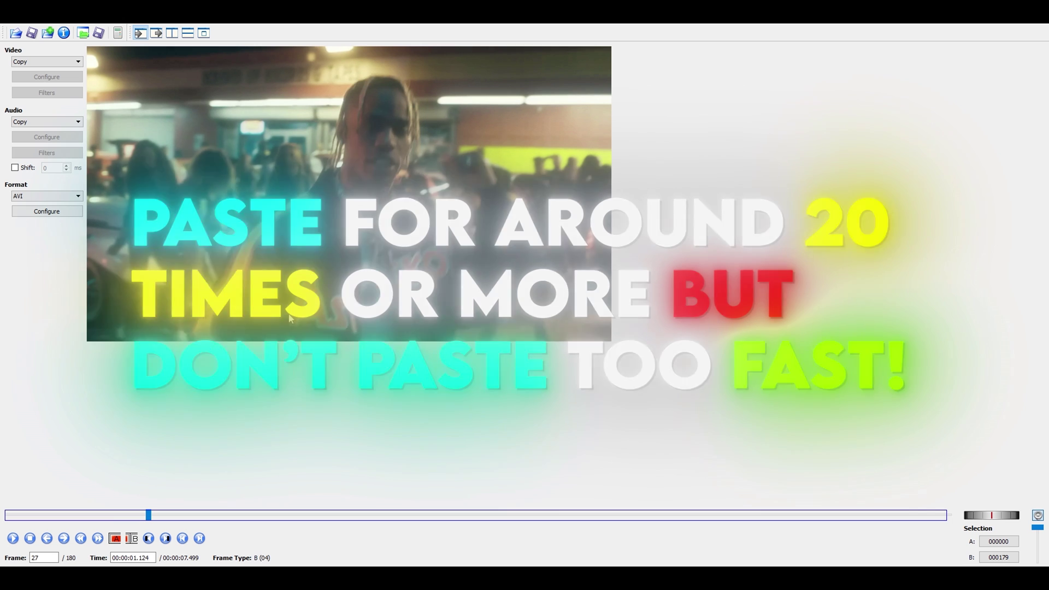
{"action": "key", "text": "ctrl+v"}
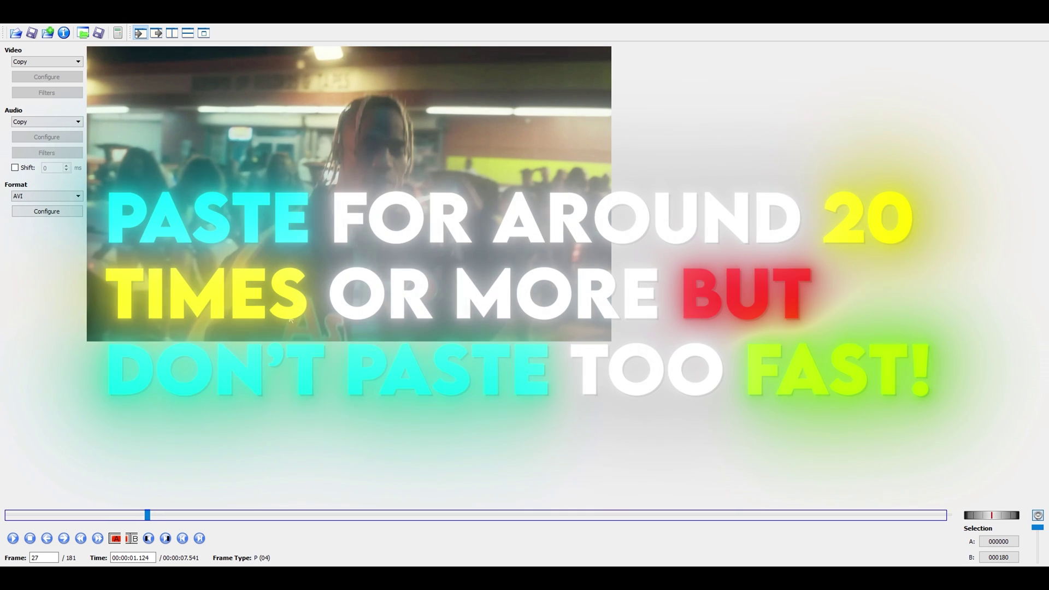
{"action": "key", "text": "Right"}
{"action": "key", "text": "Right"}
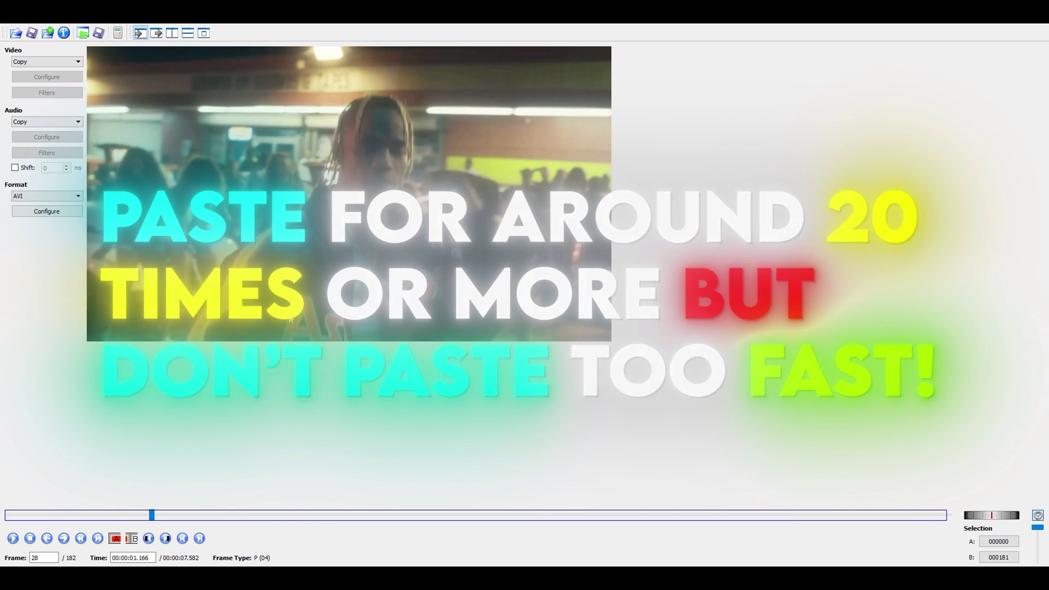
{"action": "key", "text": "ctrl+v"}
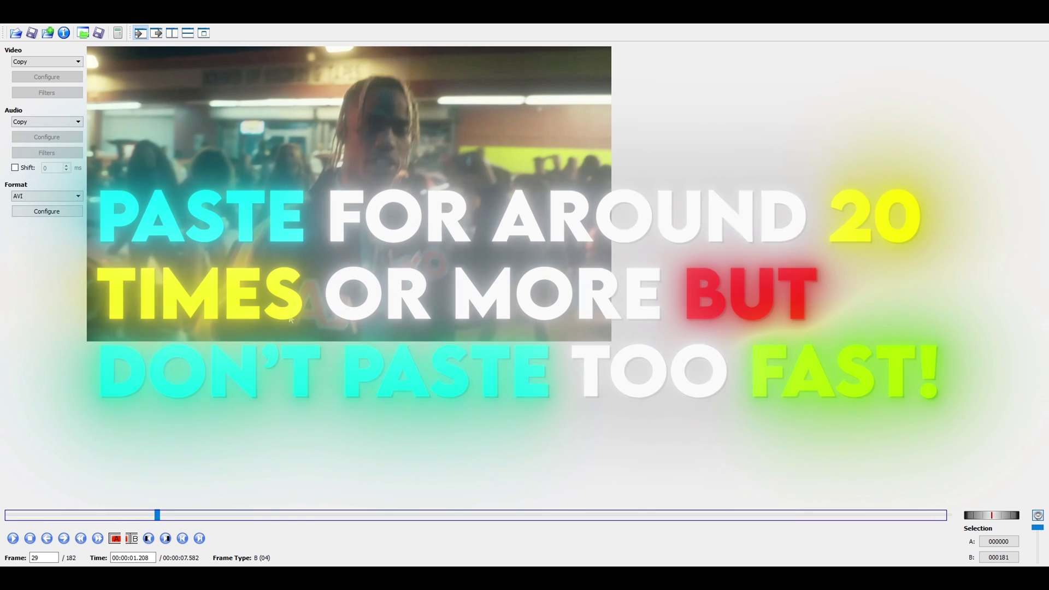
{"action": "key", "text": "ctrl+v"}
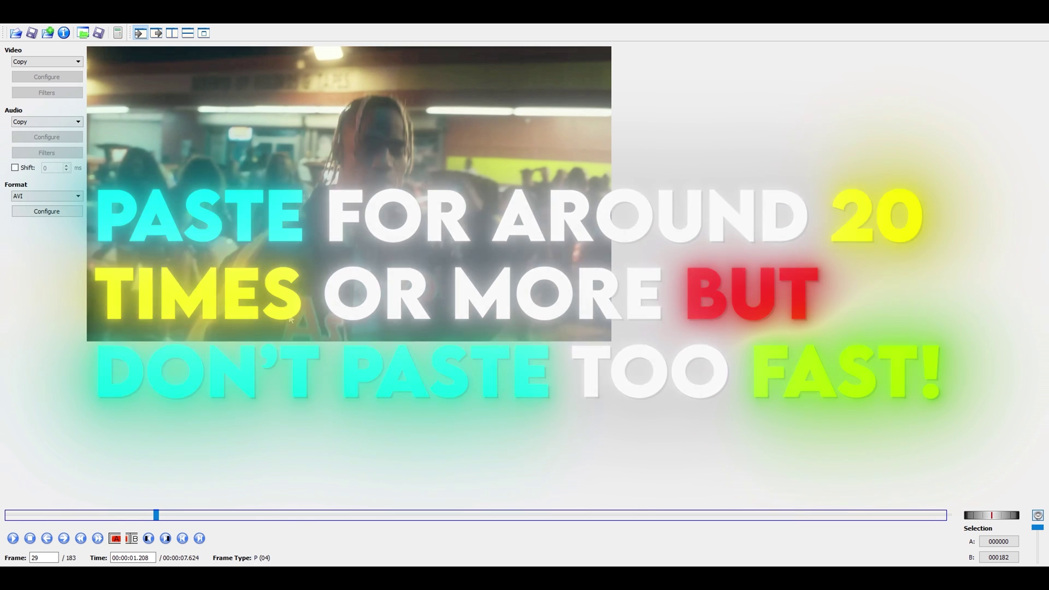
{"action": "key", "text": "ctrl+v"}
{"action": "key", "text": "Right"}
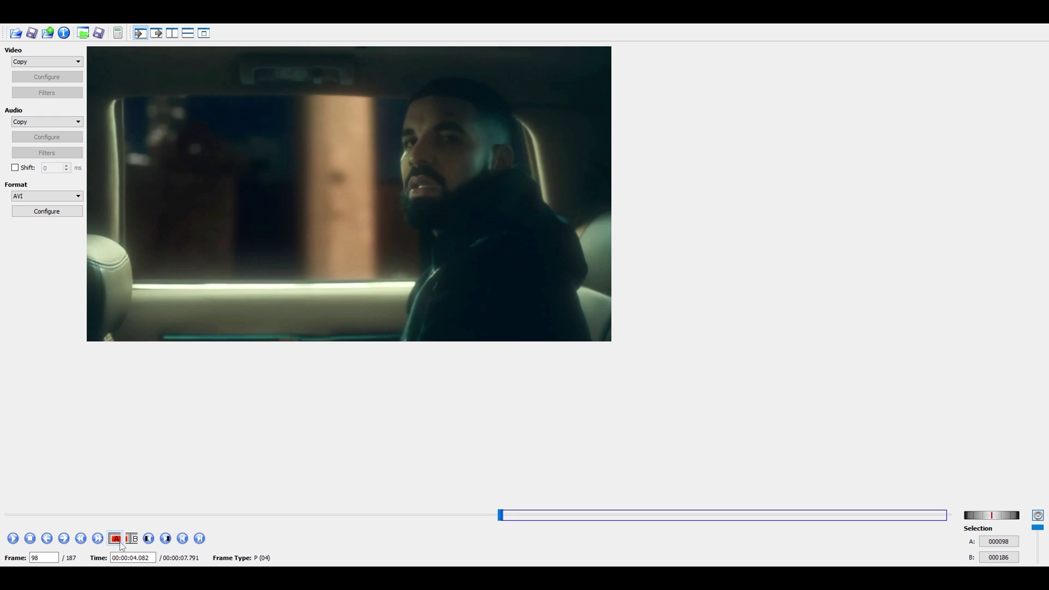
- End the selection at I-frame 99 and paste frames 98–99 repeatedly
{"action": "key", "text": "Right"}
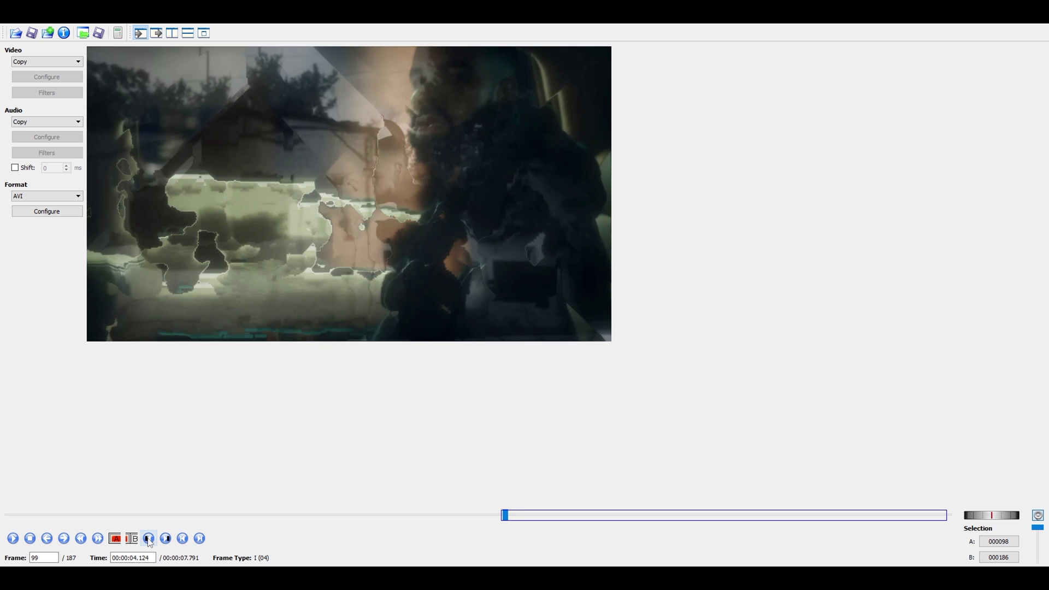
{"action": "left_click", "coordinate": [132, 539]}
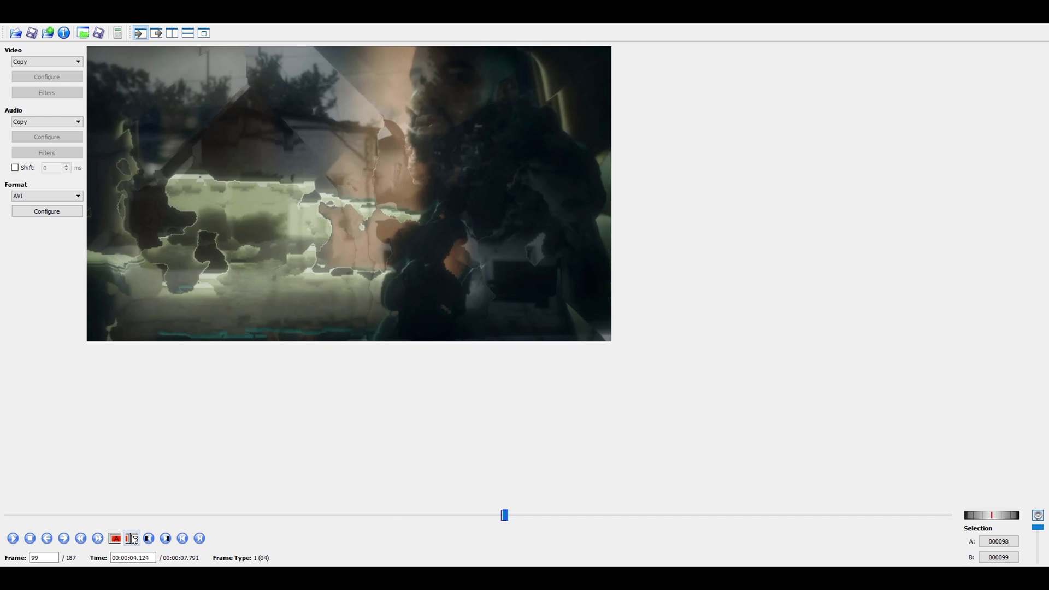
{"action": "key", "text": "ctrl+v"}
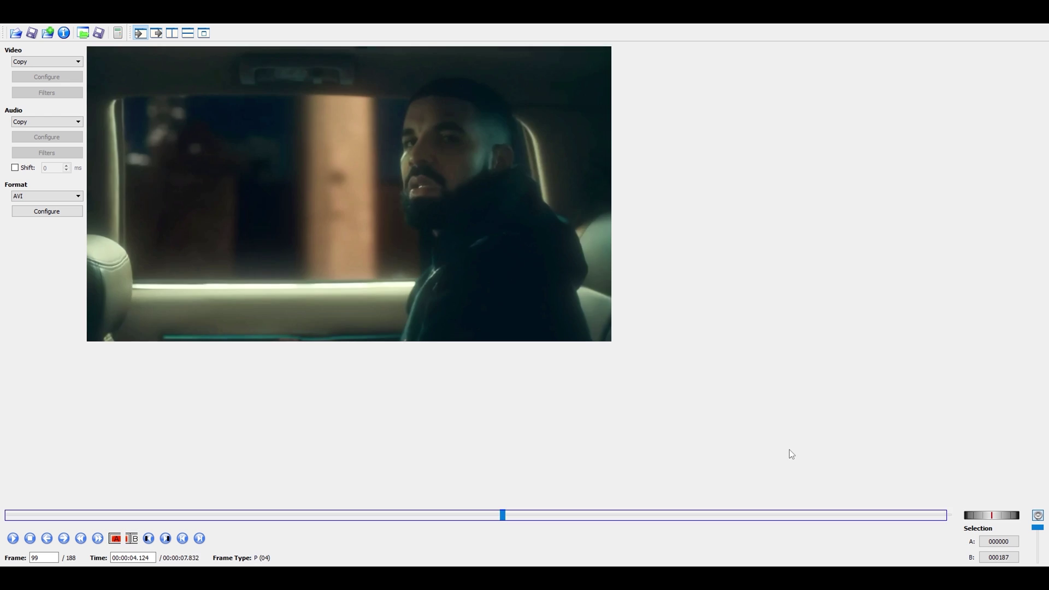
{"action": "key", "text": "ctrl+v"}
{"action": "key", "text": "ctrl+v"}
{"action": "key", "text": "Right"}
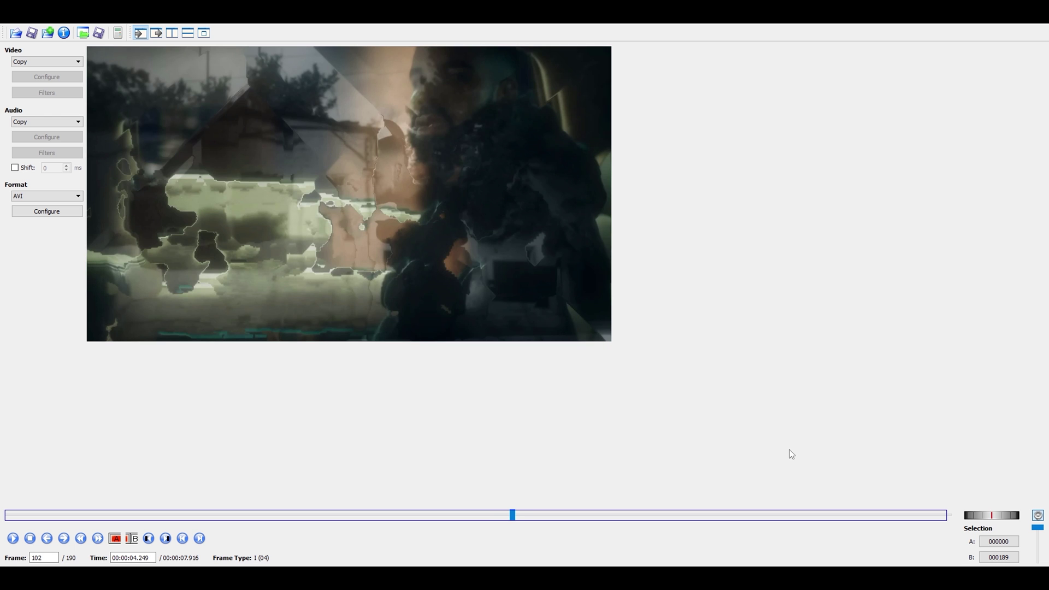
{"action": "key", "text": "ctrl+v"}
{"action": "key", "text": "ctrl+v"}
{"action": "key", "text": "ctrl+v"}
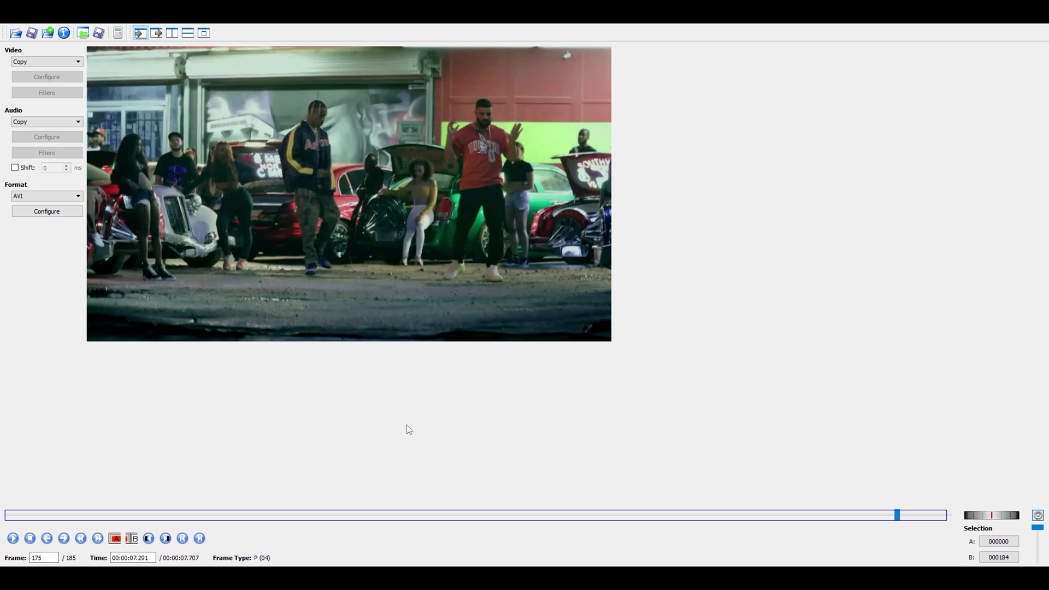
- Jump between I-frames and land on the I-frame at frame 35
{"action": "key", "text": "Down"}
{"action": "key", "text": "Up"}
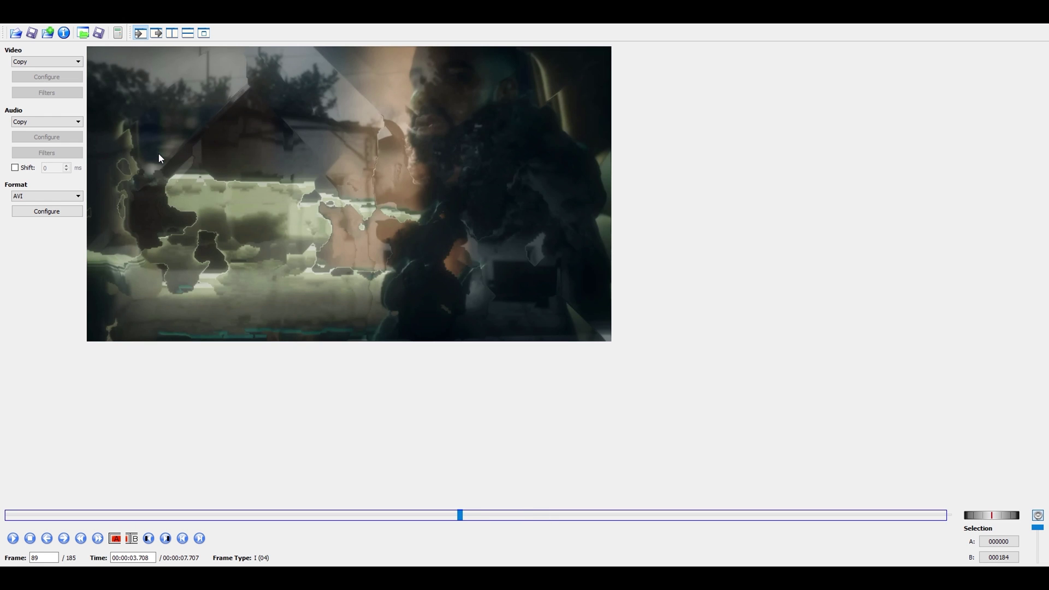
{"action": "key", "text": "Down"}
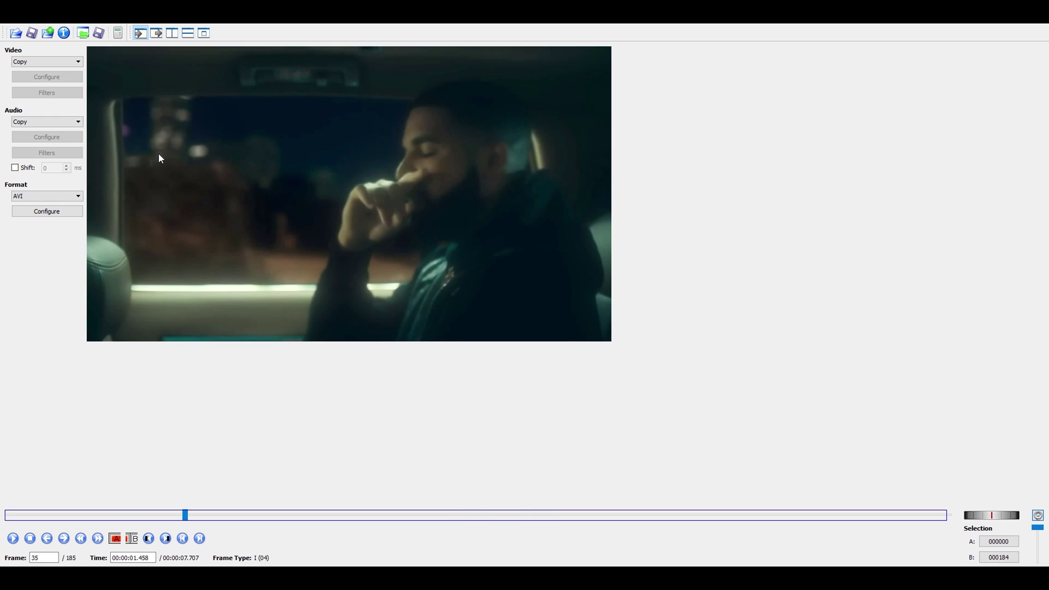
{"action": "key", "text": "Down"}
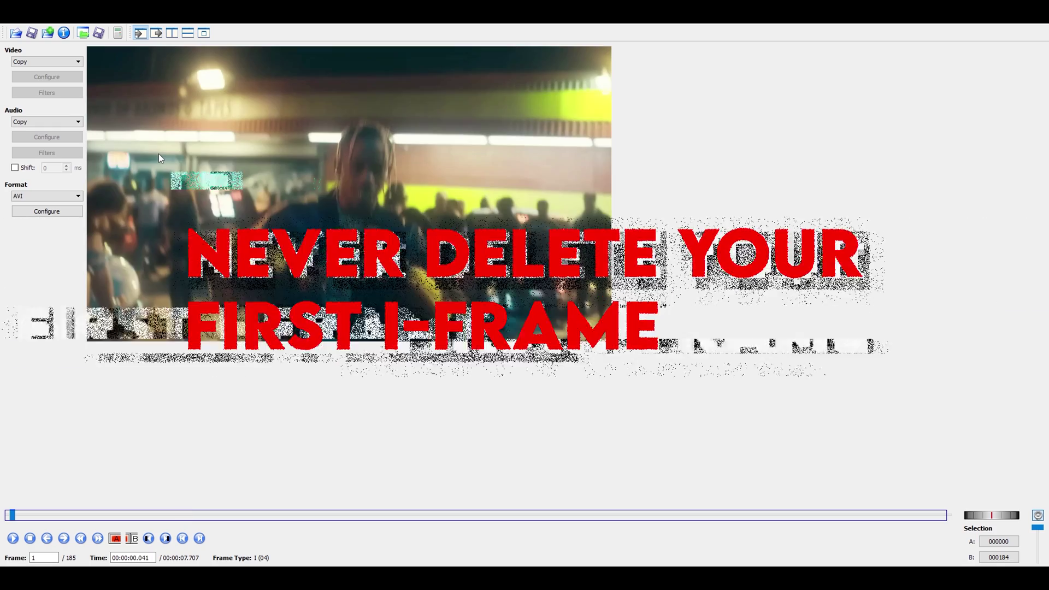
{"action": "key", "text": "Up"}
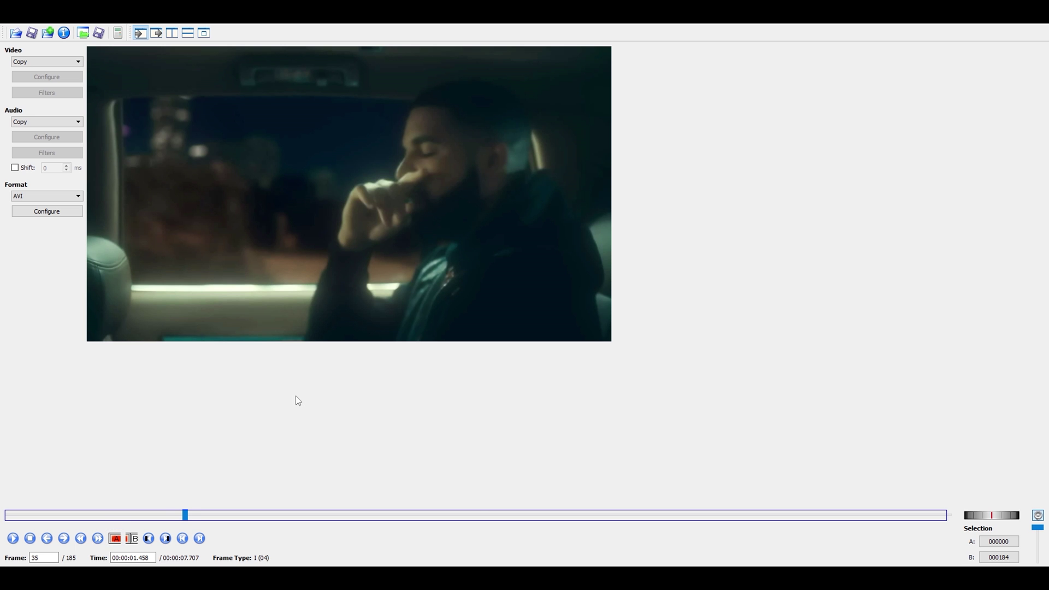
{"action": "key", "text": "Left"}
{"action": "key", "text": "Right"}
{"action": "key", "text": "Left"}
{"action": "key", "text": "Right"}
- Mark frames 35–36 as A and B and delete the I-frame
{"action": "left_click", "coordinate": [116, 541]}
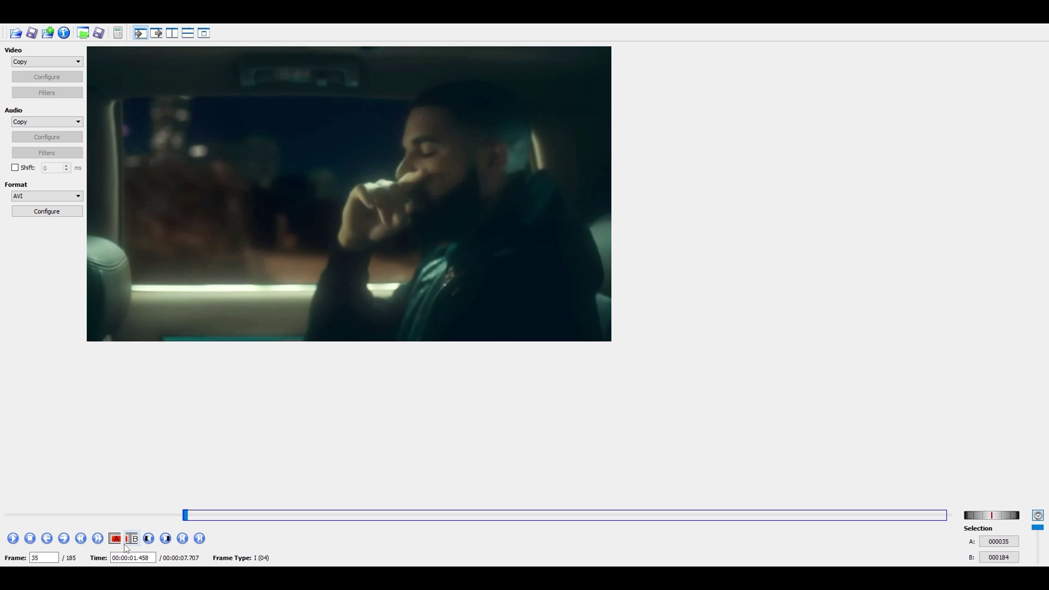
{"action": "key", "text": "Right"}
{"action": "left_click", "coordinate": [131, 542]}
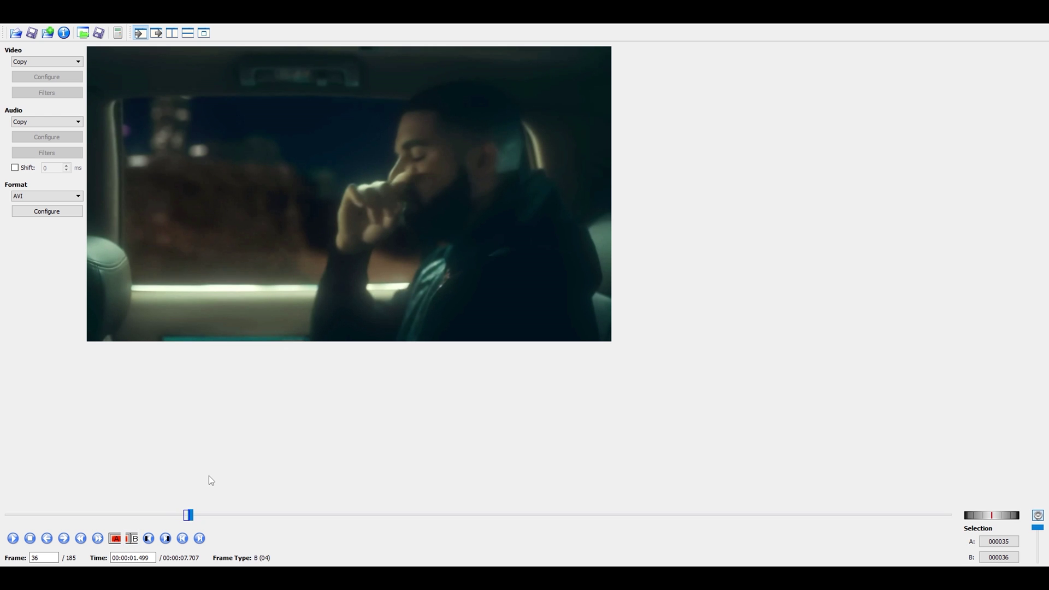
{"action": "key", "text": "Delete"}
- Save the edited video as f.avi, answering No to the smart copy prompt
{"action": "left_click", "coordinate": [4, 23]}
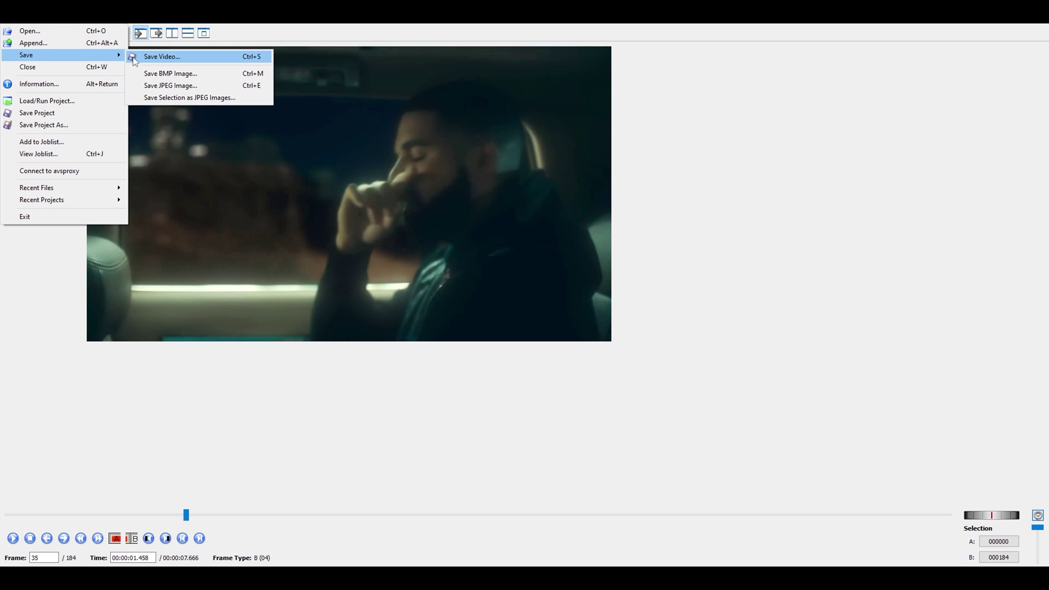
{"action": "left_click", "coordinate": [134, 56]}
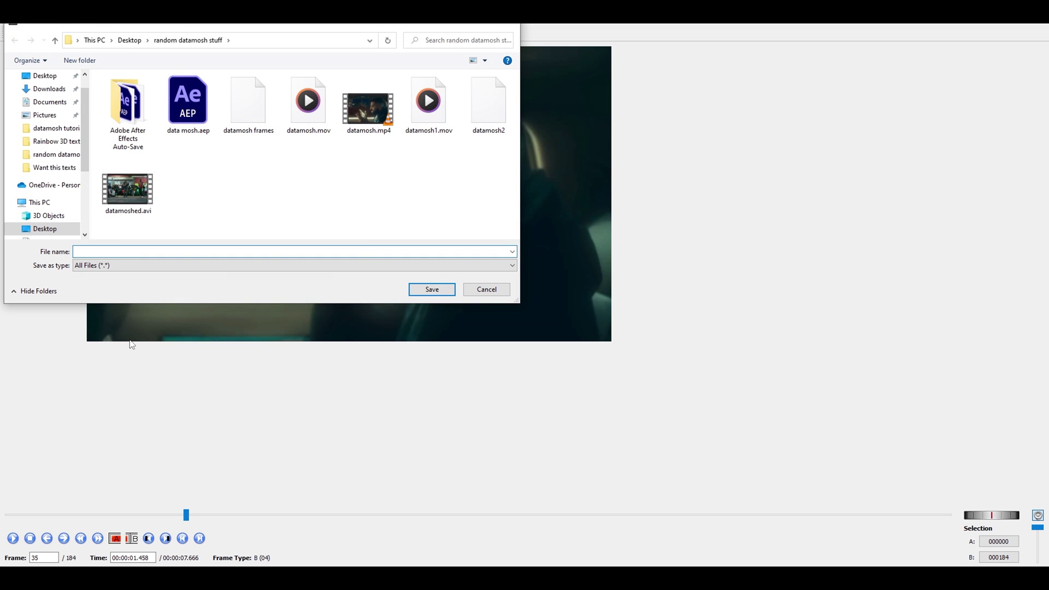
{"action": "type", "text": "f.avi"}
{"action": "left_click", "coordinate": [439, 291]}
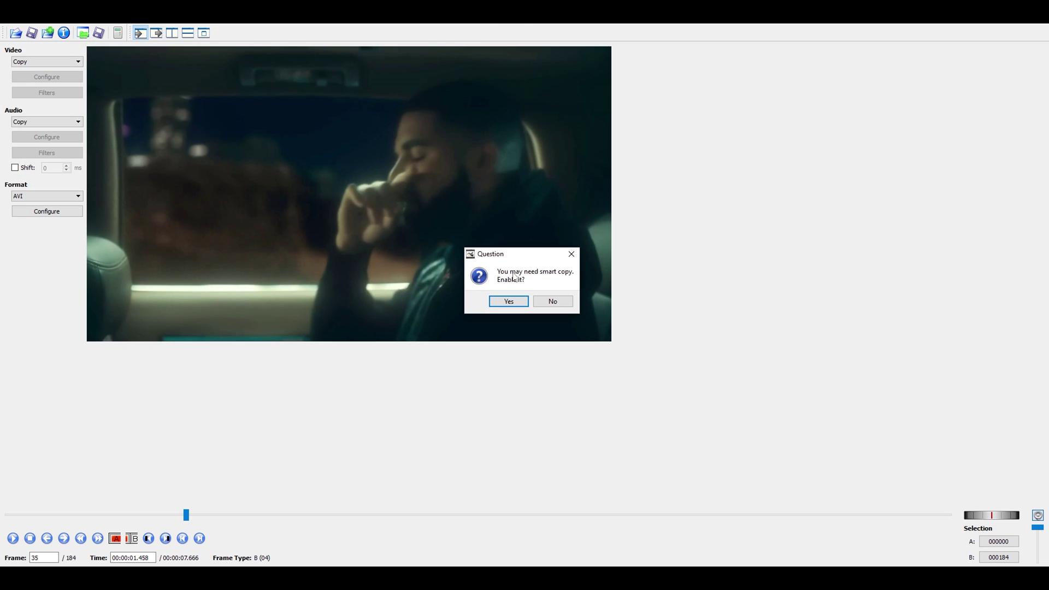
{"action": "left_click", "coordinate": [552, 300]}
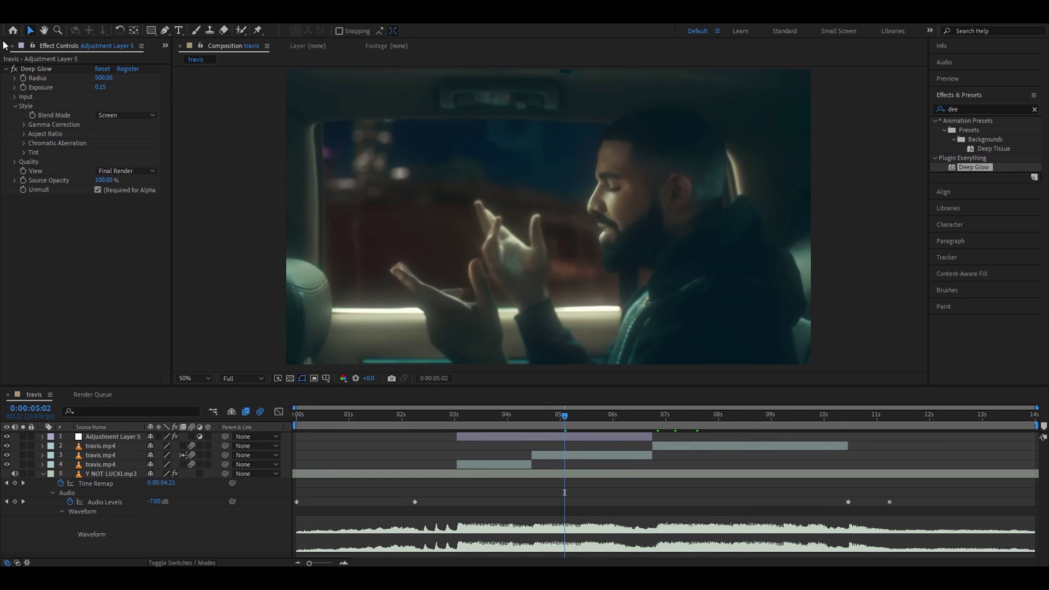
- Import f.avi from the datamosh folder and place it as the top layer over the clips
{"action": "left_click", "coordinate": [11, 23]}
{"action": "left_click", "coordinate": [242, 155]}
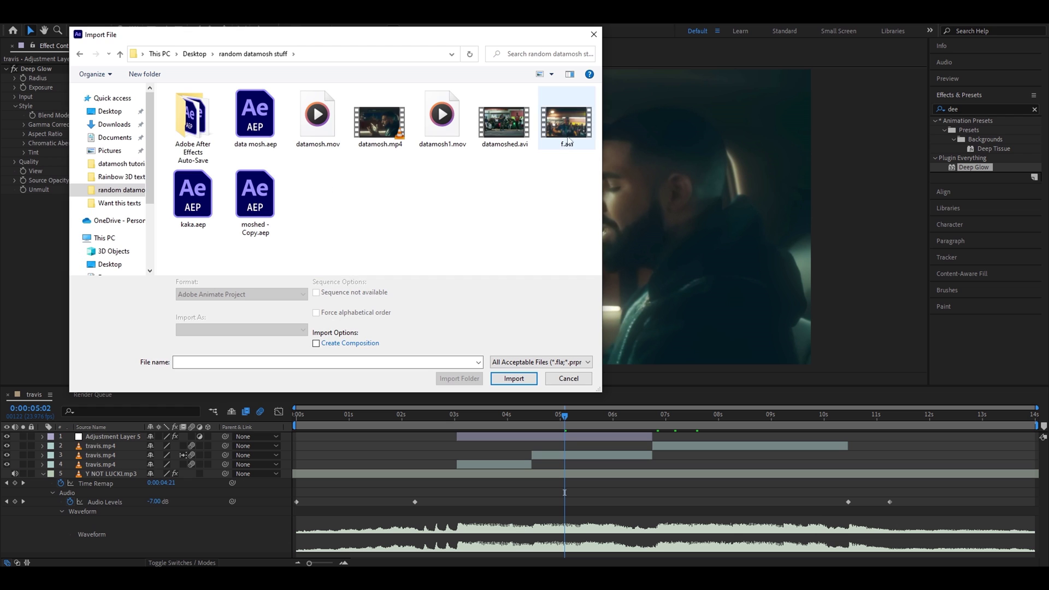
{"action": "left_click", "coordinate": [569, 125]}
{"action": "double_click", "coordinate": [570, 125]}
{"action": "left_click_drag", "start_coordinate": [44, 189], "coordinate": [478, 433]}
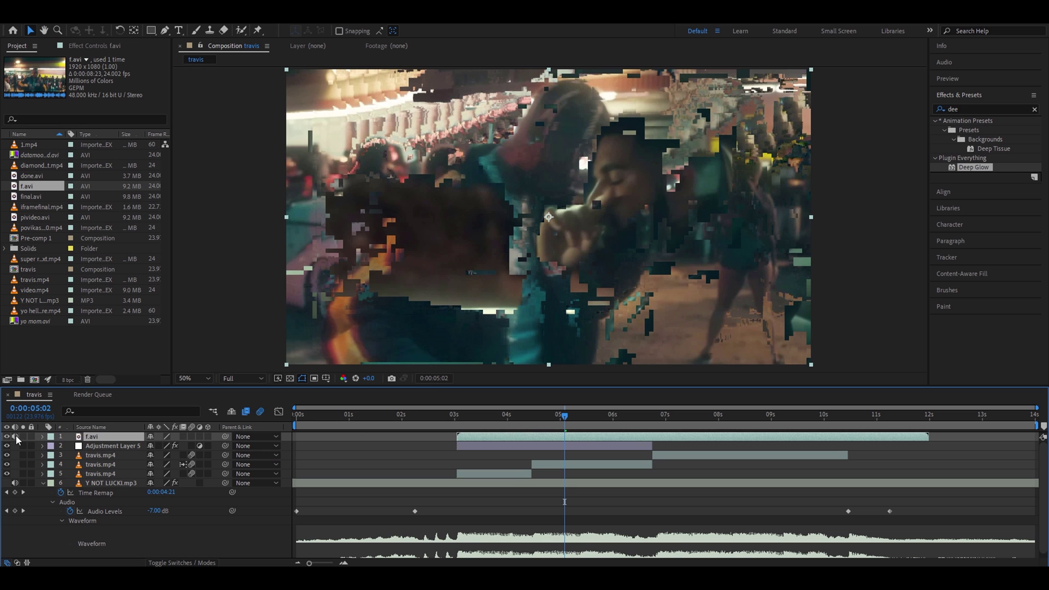
- Mute the Y NOT LUCKI.mp3 song layer and move the playhead to 3:01 where f.avi starts
{"action": "left_click", "coordinate": [425, 484]}
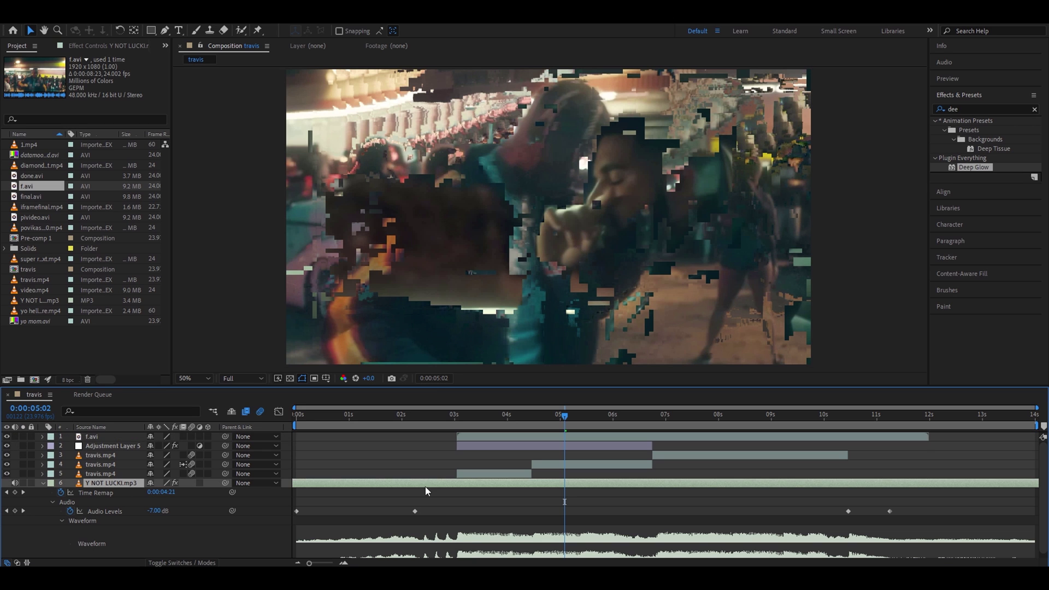
{"action": "left_click", "coordinate": [15, 484]}
{"action": "left_click", "coordinate": [547, 436]}
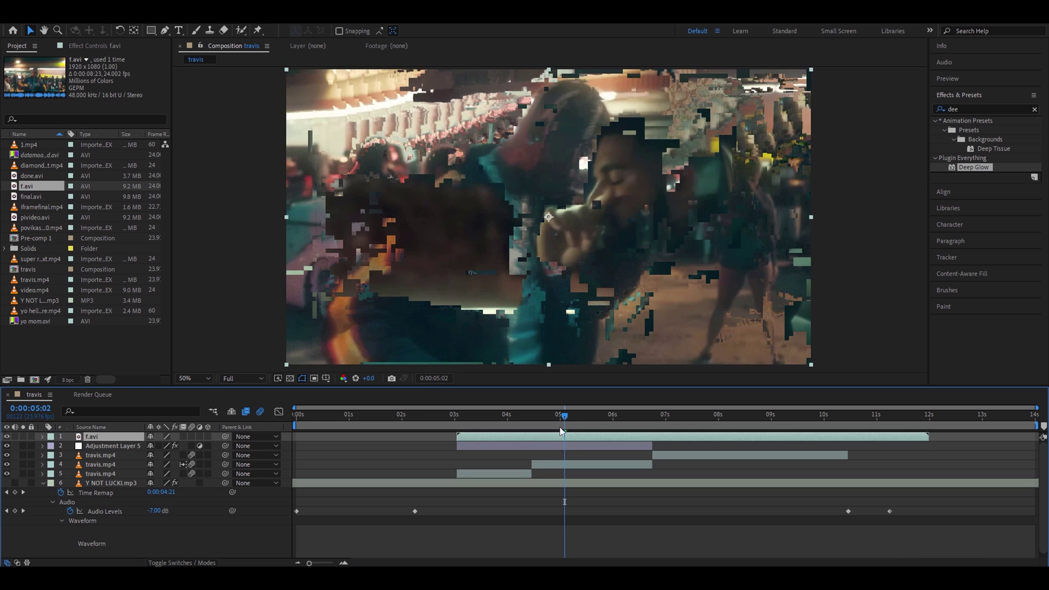
{"action": "left_click_drag", "start_coordinate": [565, 415], "coordinate": [458, 416]}
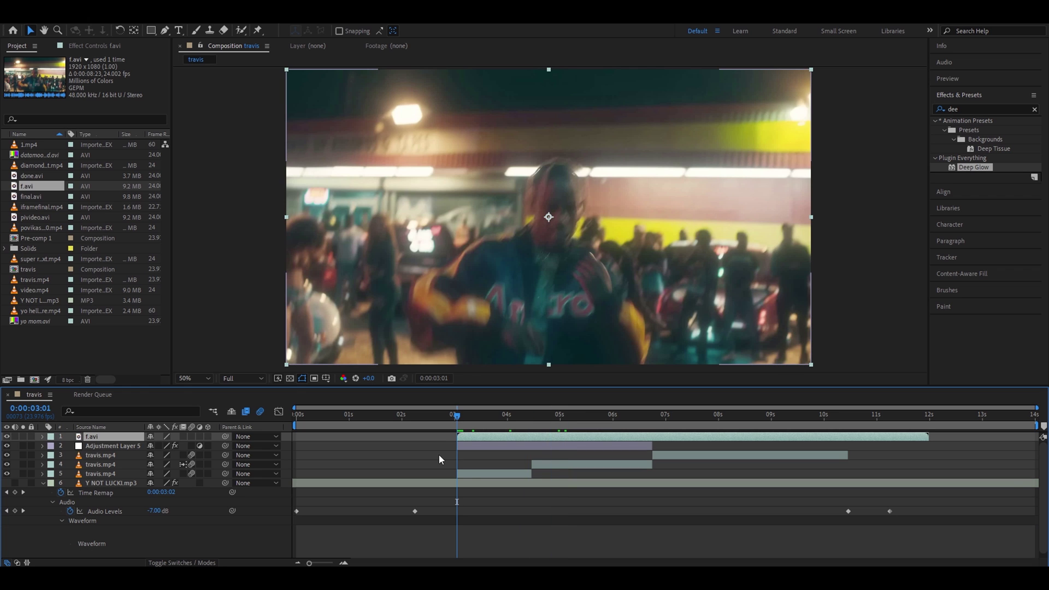
- Preview the comp with the datamosh, then return to around 4 seconds
{"action": "key", "text": "space"}
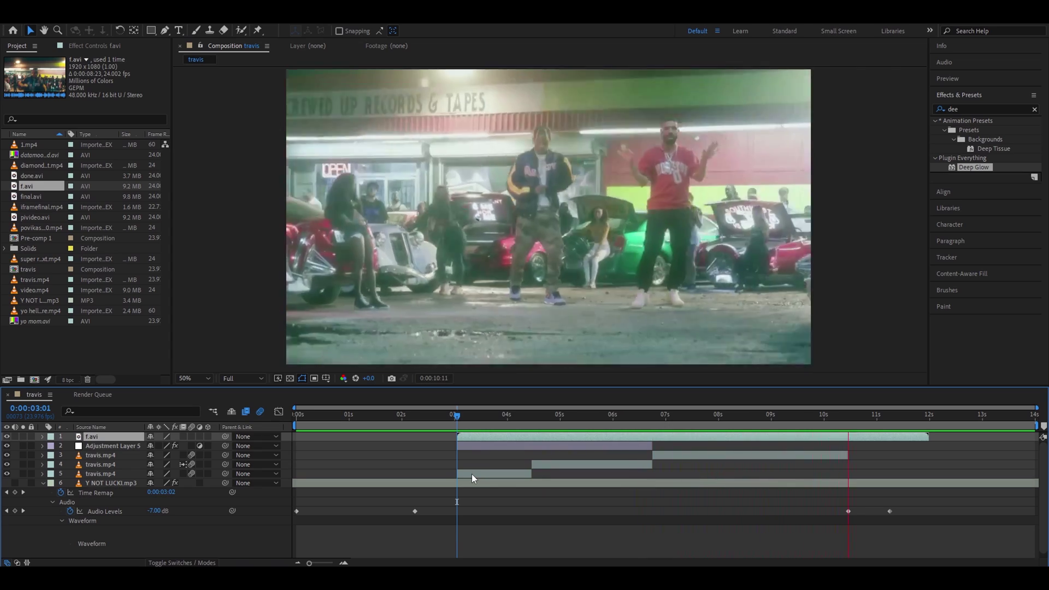
{"action": "key", "text": "space"}
{"action": "left_click_drag", "start_coordinate": [761, 429], "coordinate": [524, 415]}
- Split the f.avi layer at about 4:05 with Ctrl+Shift+D and check the pieces around 11 seconds
{"action": "key", "text": "ctrl+shift+d"}
{"action": "key", "text": "ctrl+Down"}
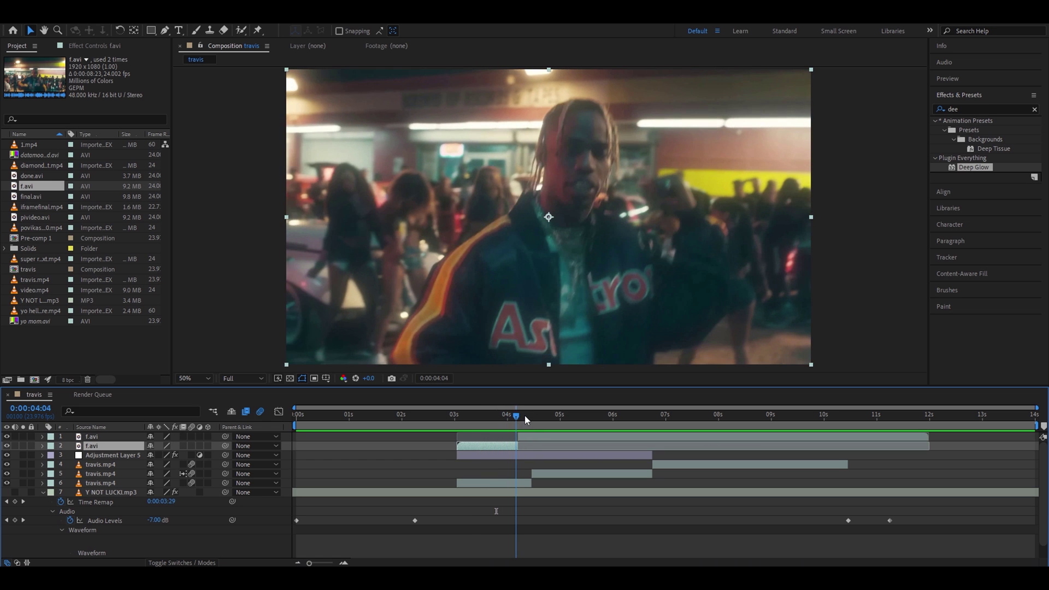
{"action": "key", "text": "ctrl+Up"}
{"action": "left_click_drag", "start_coordinate": [848, 417], "coordinate": [899, 418]}
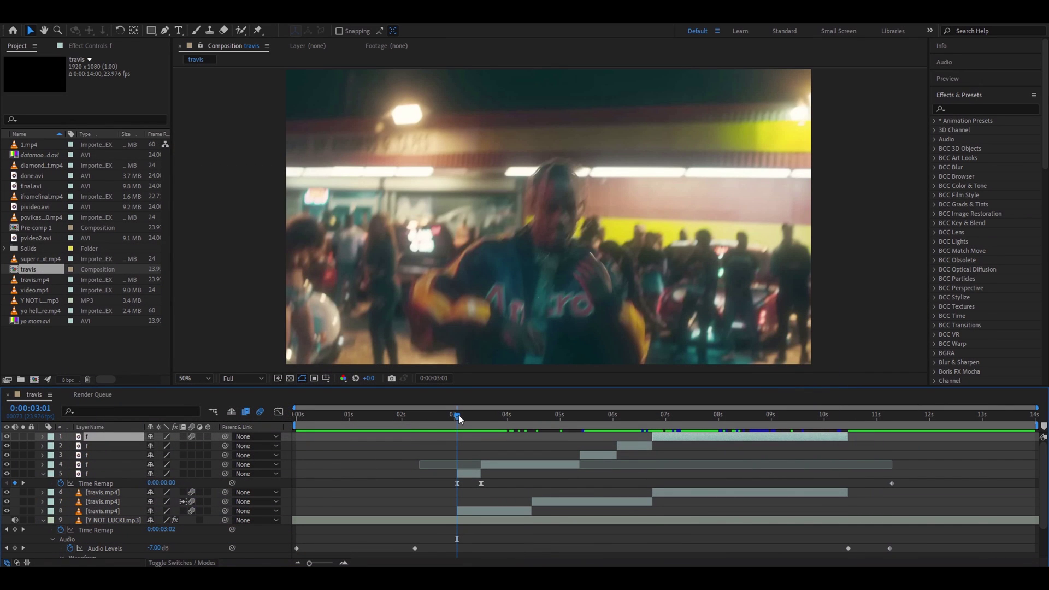
- Apply Easy Ease to layer 5's Time Remap keyframes in the Graph Editor
{"action": "mouse_move", "coordinate": [458, 414]}
{"action": "left_mouse_down"}
{"action": "mouse_move", "coordinate": [517, 416]}
{"action": "mouse_move", "coordinate": [462, 437]}
{"action": "mouse_move", "coordinate": [465, 419]}
{"action": "left_mouse_up"}
{"action": "left_click", "coordinate": [468, 468]}
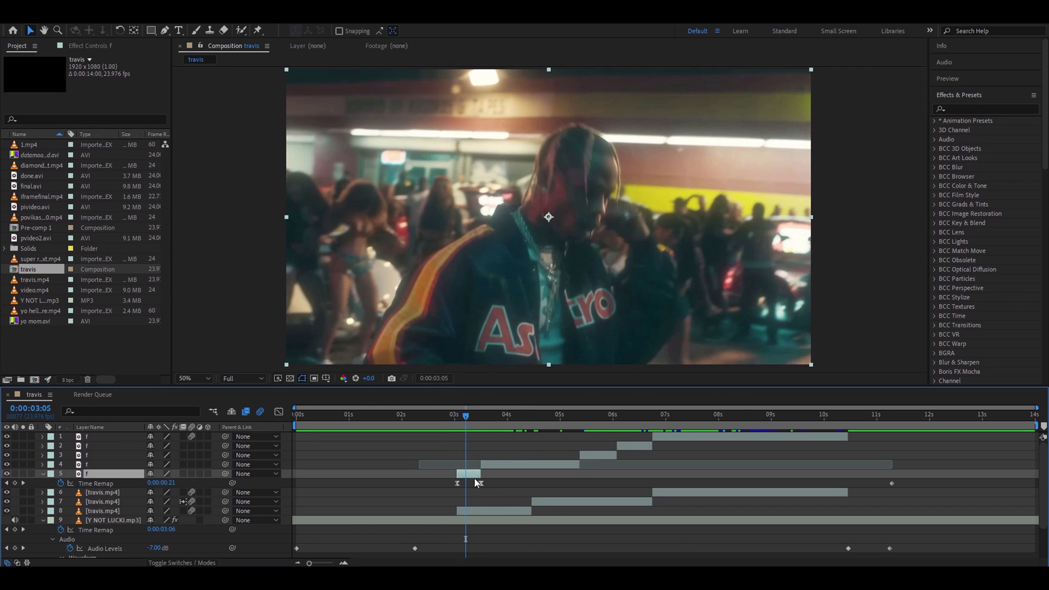
{"action": "left_click", "coordinate": [480, 483]}
{"action": "left_click", "coordinate": [279, 411]}
{"action": "scroll", "coordinate": [421, 485], "scroll_direction": "up", "scroll_amount": 3}
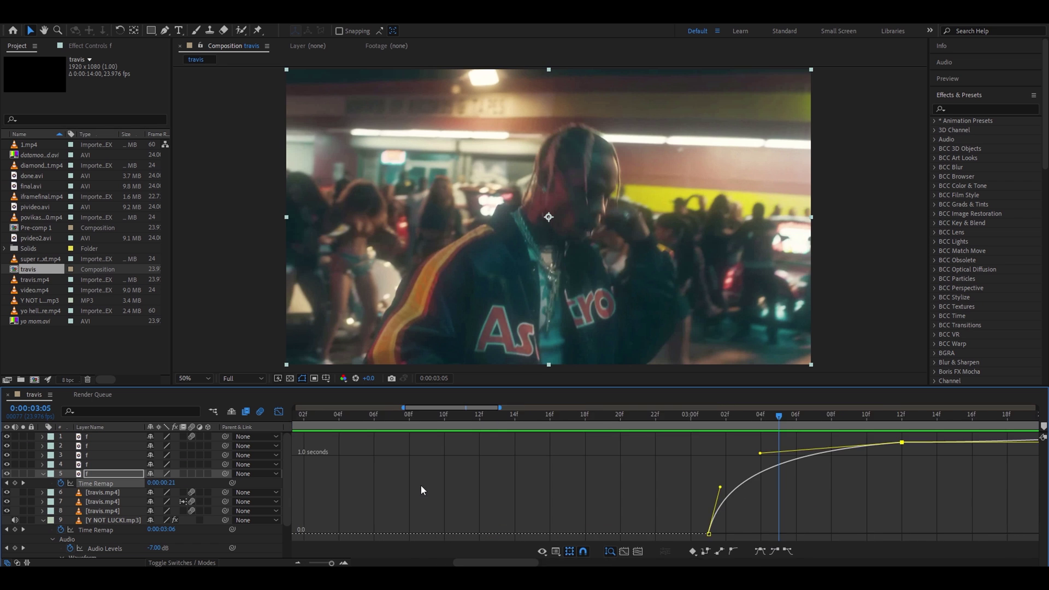
{"action": "key", "text": "shift+F3"}
{"action": "left_click", "coordinate": [950, 416]}
- Preview the remapped datamosh section from about 3:09
{"action": "key", "text": "space"}
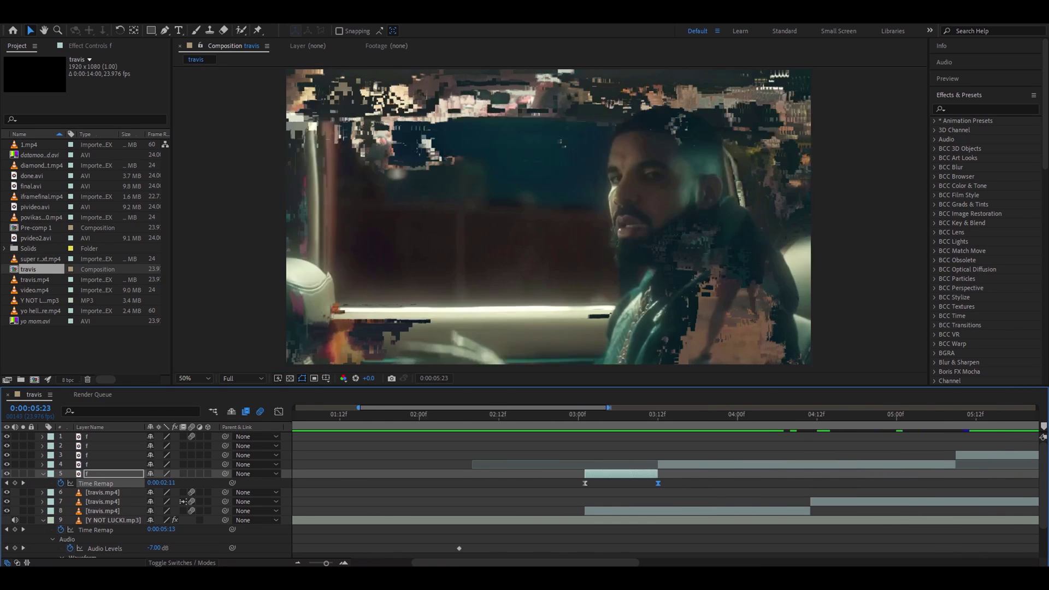
{"action": "left_click_drag", "start_coordinate": [626, 413], "coordinate": [437, 416]}
{"action": "key", "text": "space"}
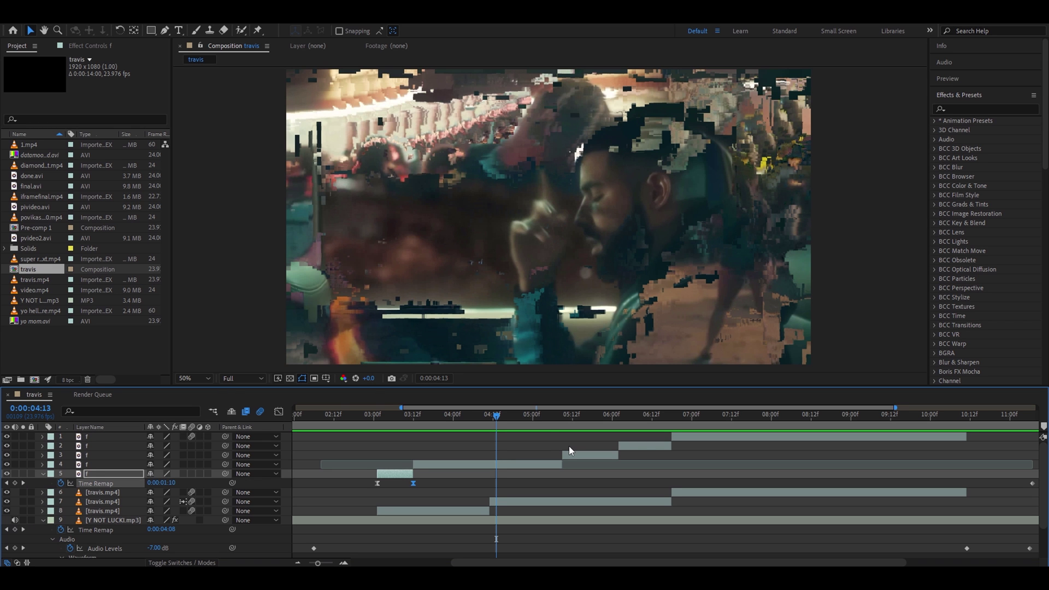
{"action": "left_click_drag", "start_coordinate": [495, 418], "coordinate": [533, 420]}
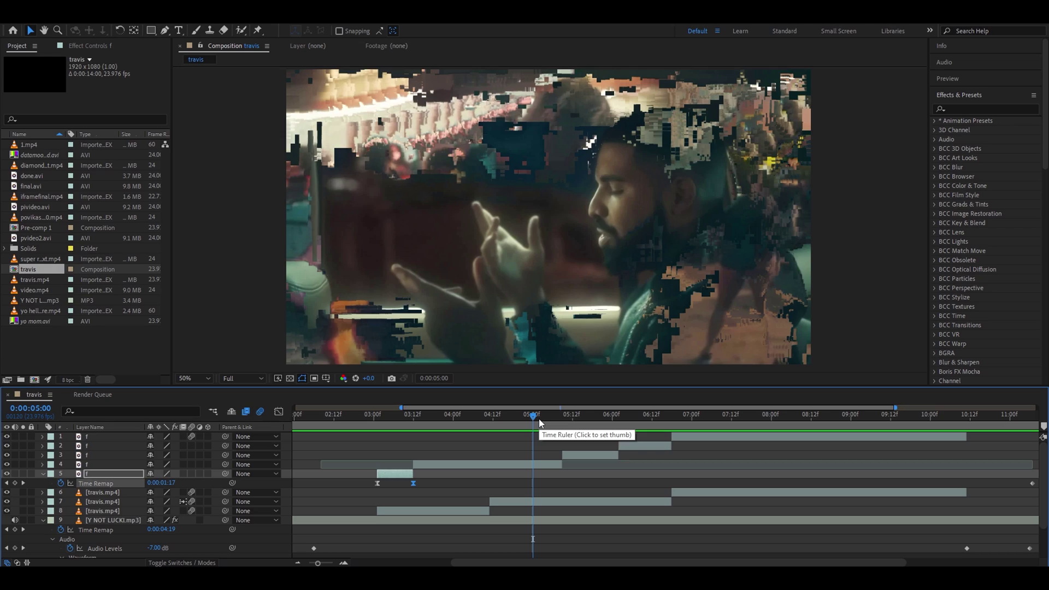
{"action": "left_click_drag", "start_coordinate": [539, 419], "coordinate": [476, 415]}
{"action": "key", "text": "space"}
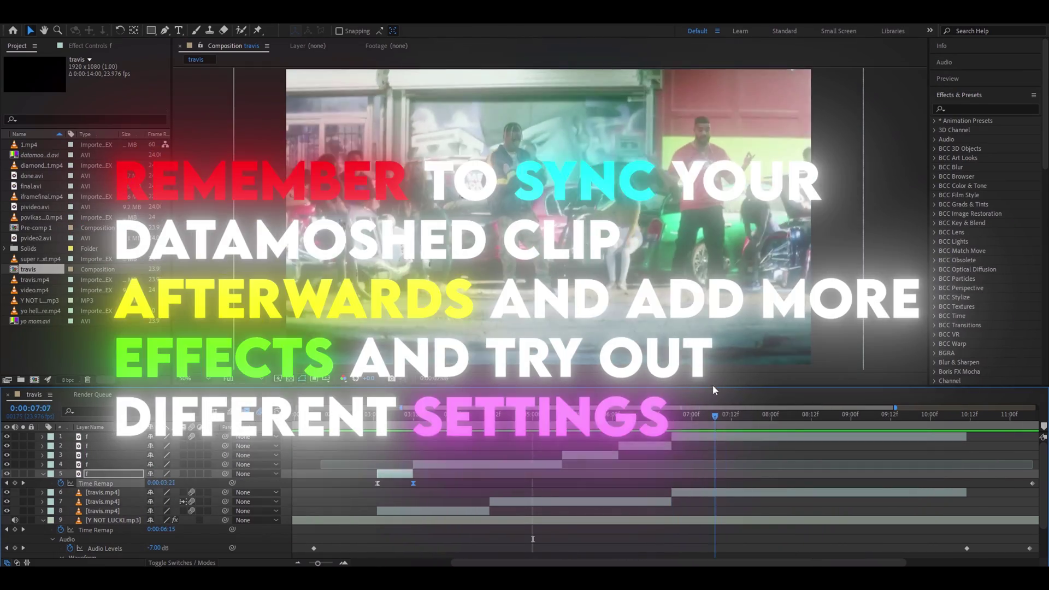
{"action": "left_click_drag", "start_coordinate": [532, 414], "coordinate": [503, 405]}
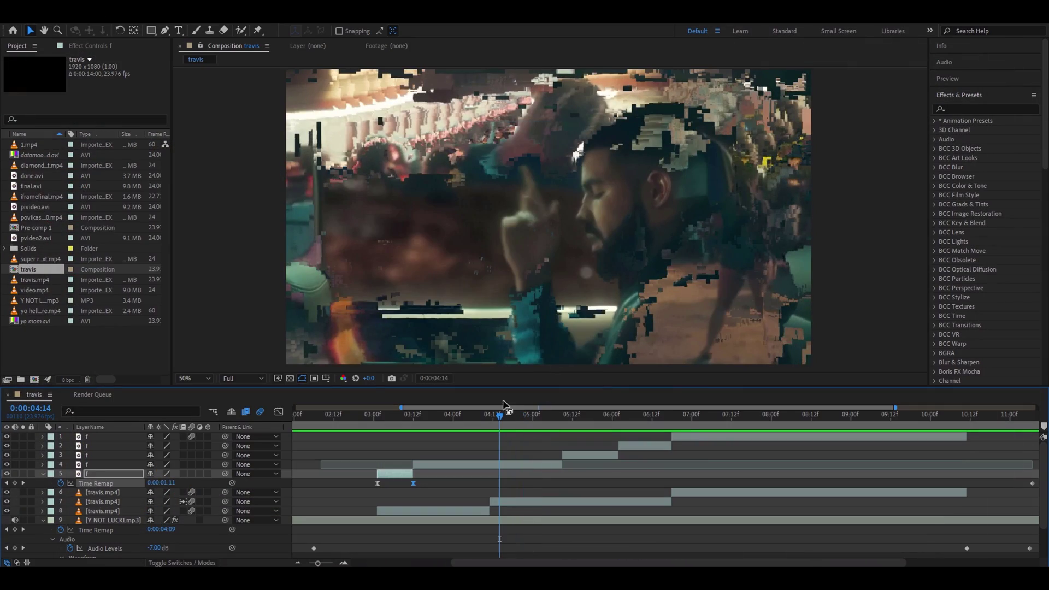